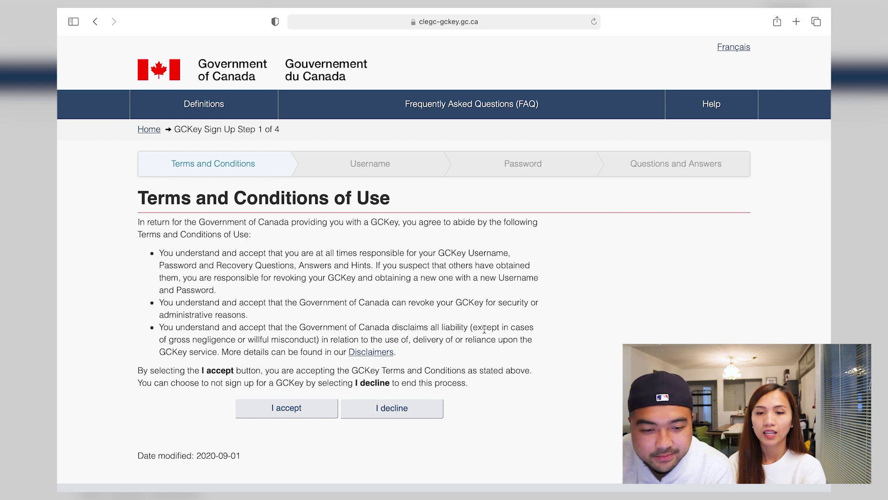
# Accept the GCKey terms and submit a new username that passes every checklist rule.
pyautogui.click(290, 364)
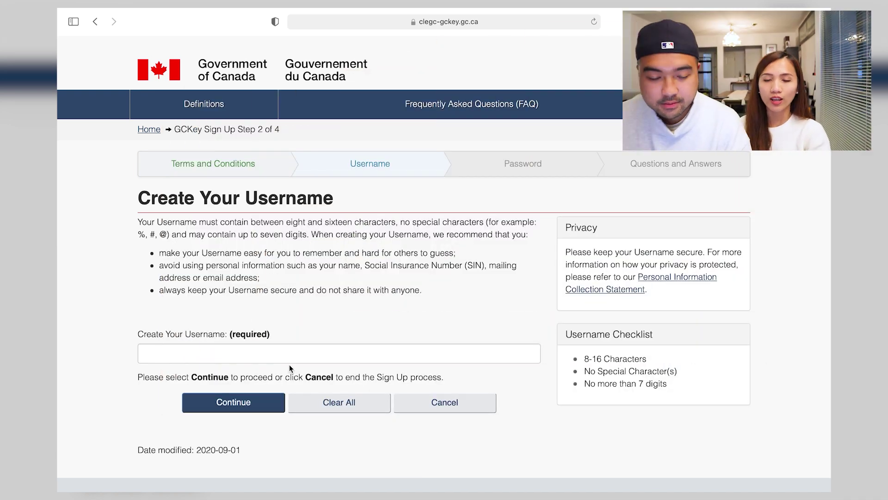
pyautogui.click(276, 358)
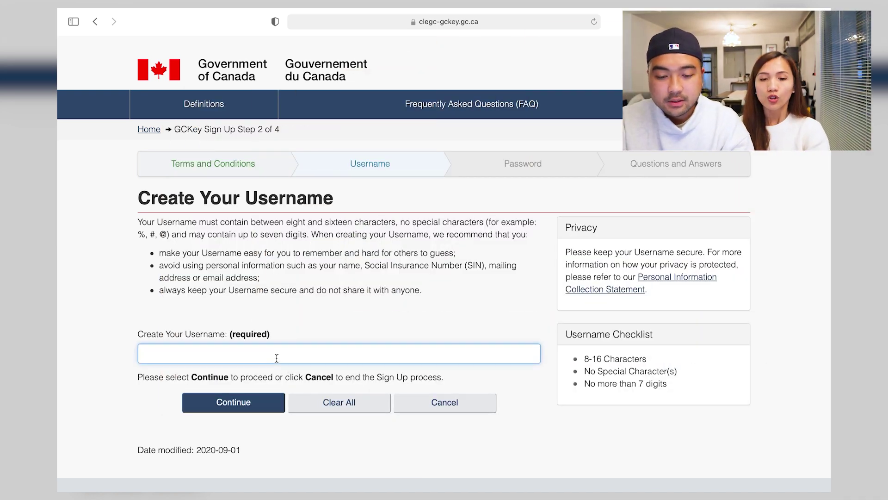
pyautogui.write('cha')
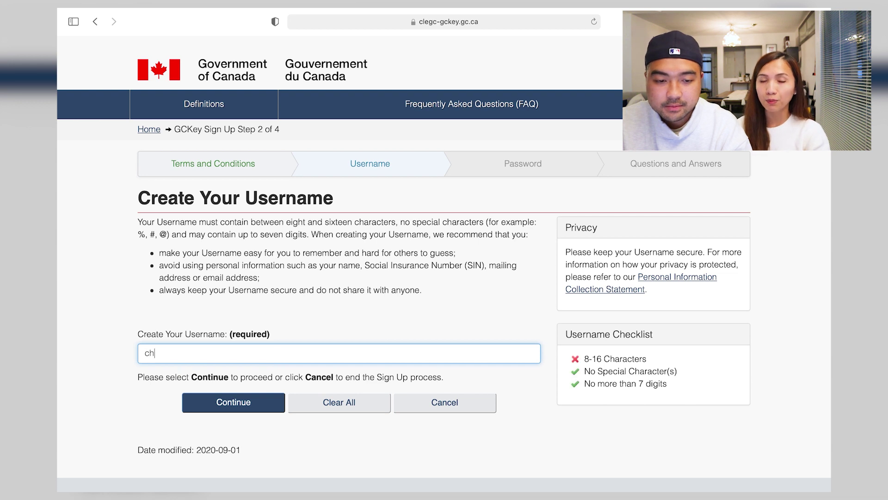
pyautogui.write('markandcha10')
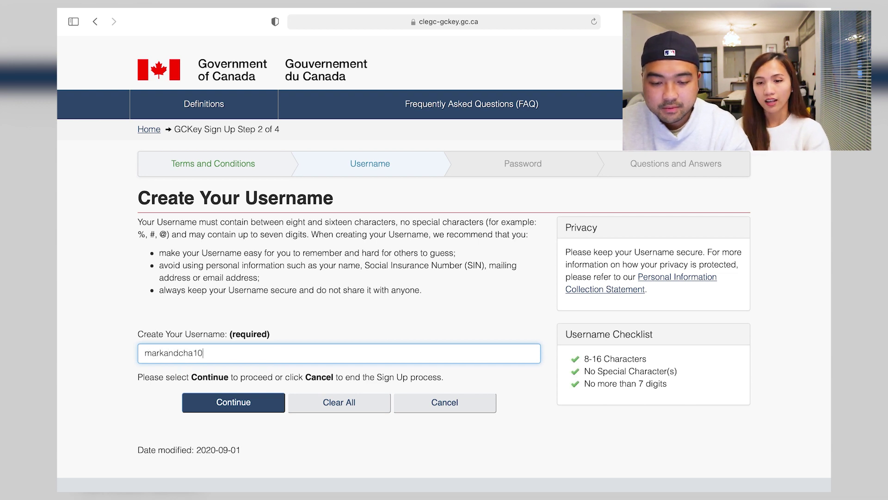
pyautogui.click(245, 400)
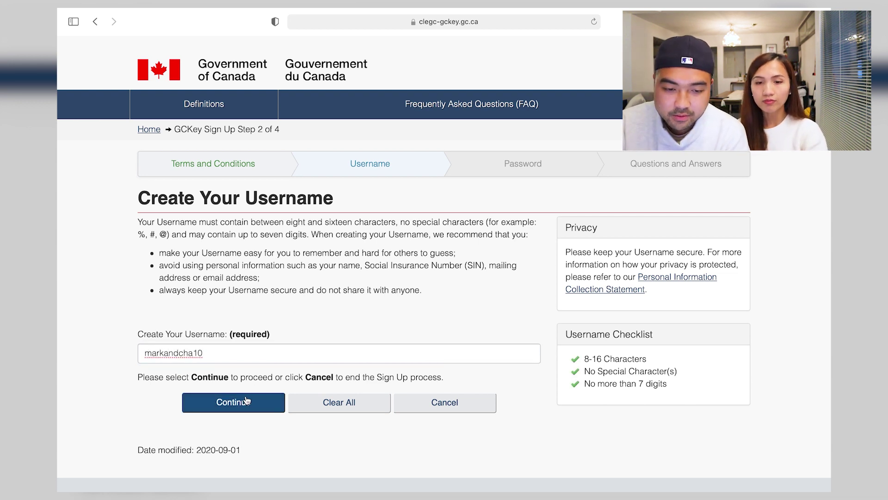
pyautogui.click(249, 291)
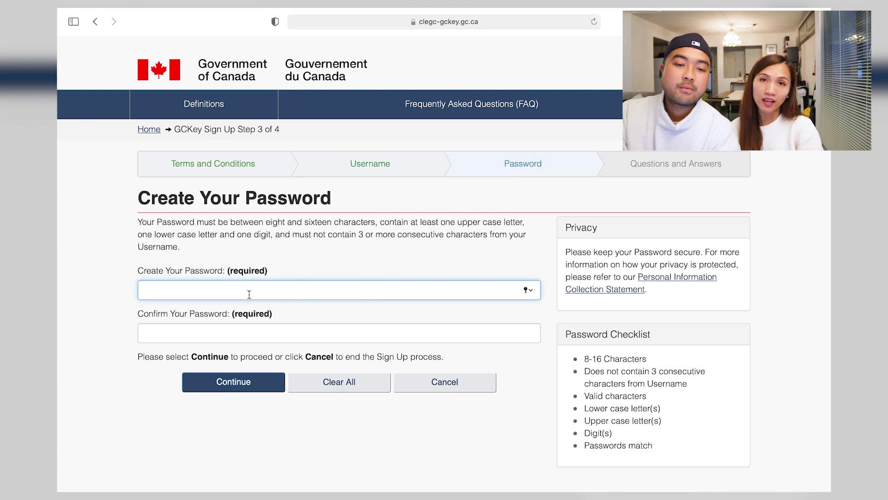
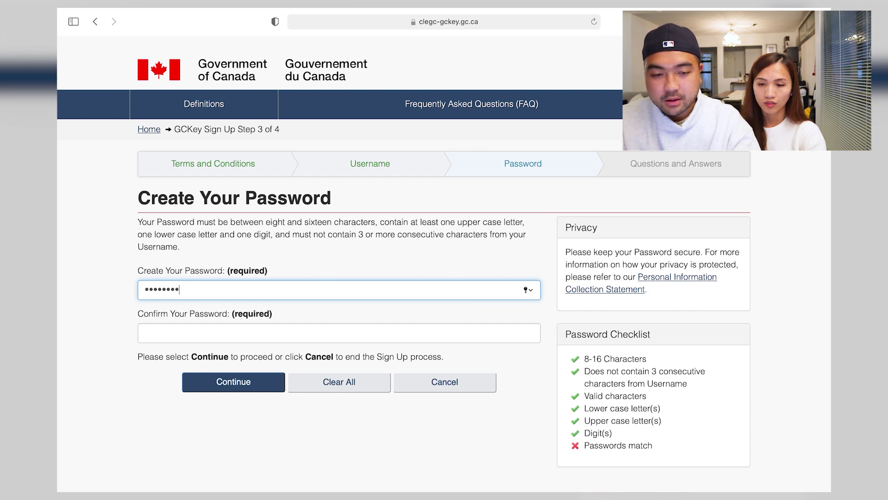
# Enter and confirm a GCKey password that meets every Password Checklist rule, then continue.
pyautogui.click(231, 327)
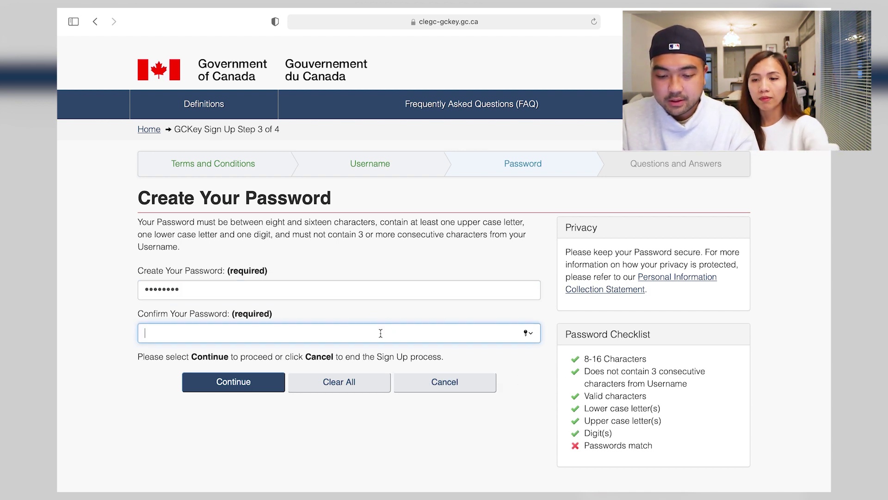
pyautogui.write('•••••••')
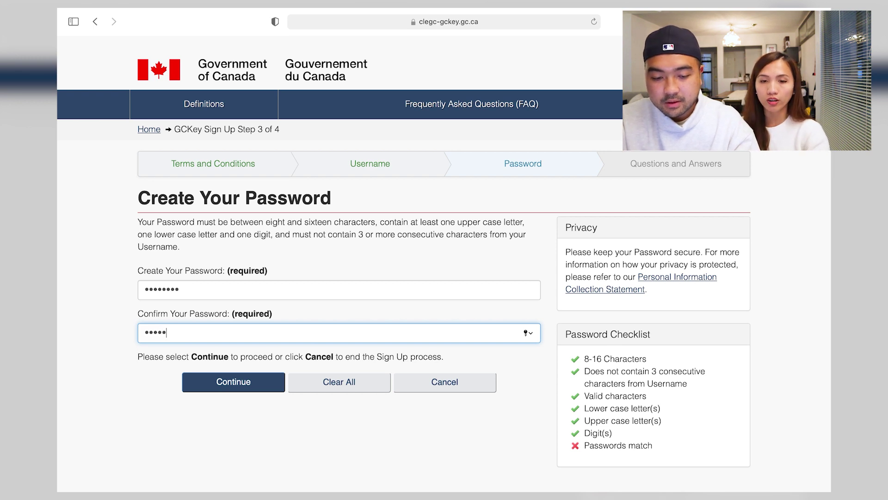
pyautogui.write('•')
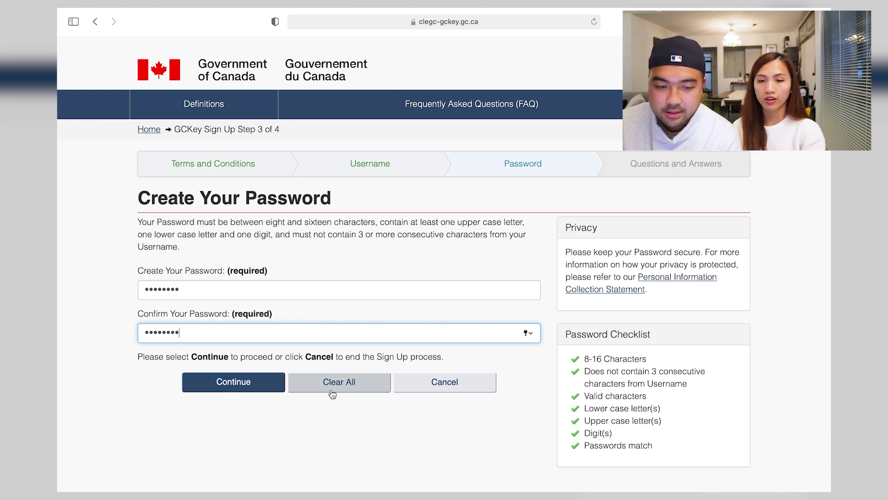
pyautogui.click(254, 382)
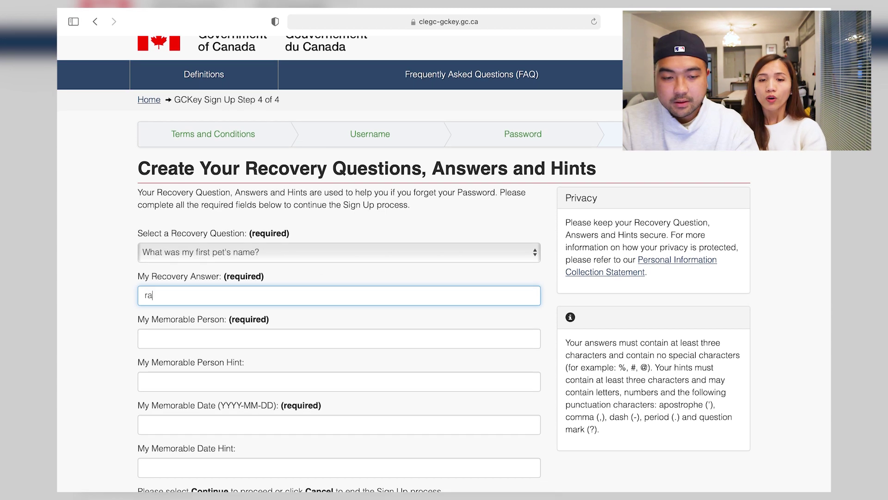
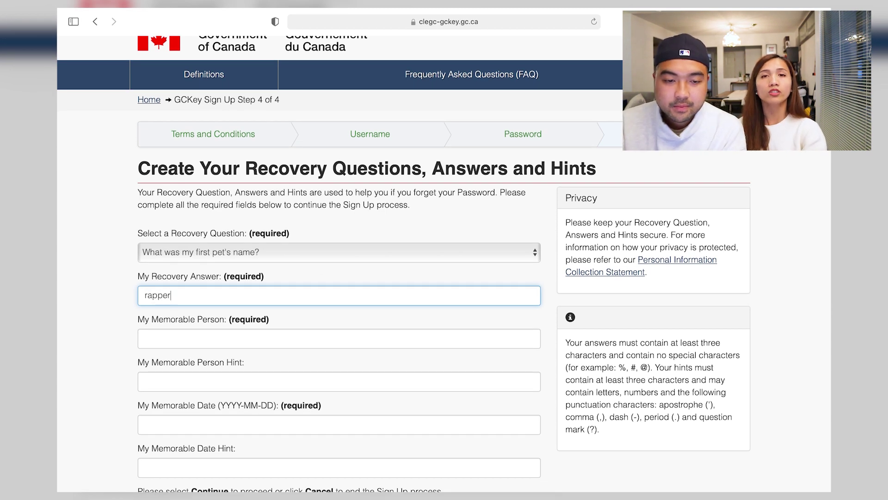
# Fill in the recovery answer, the memorable person and the memorable person hint.
pyautogui.click(263, 343)
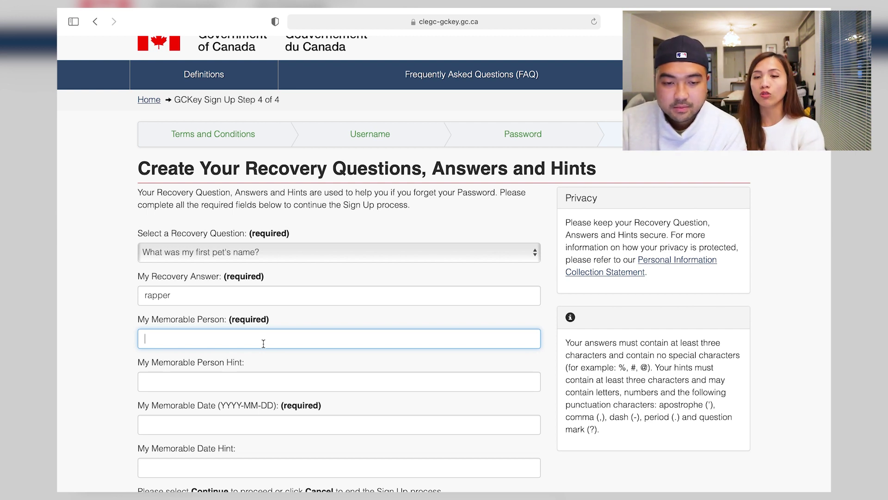
pyautogui.press('Tab')
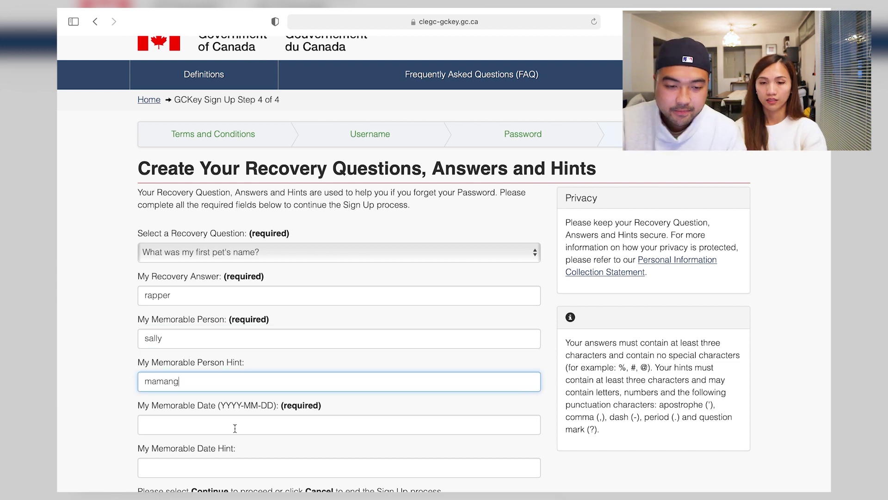
pyautogui.scroll(-1, 211, 355)
# Enter the memorable date and its hint, finish GCKey sign-up, and return to IRCC.
pyautogui.click(196, 392)
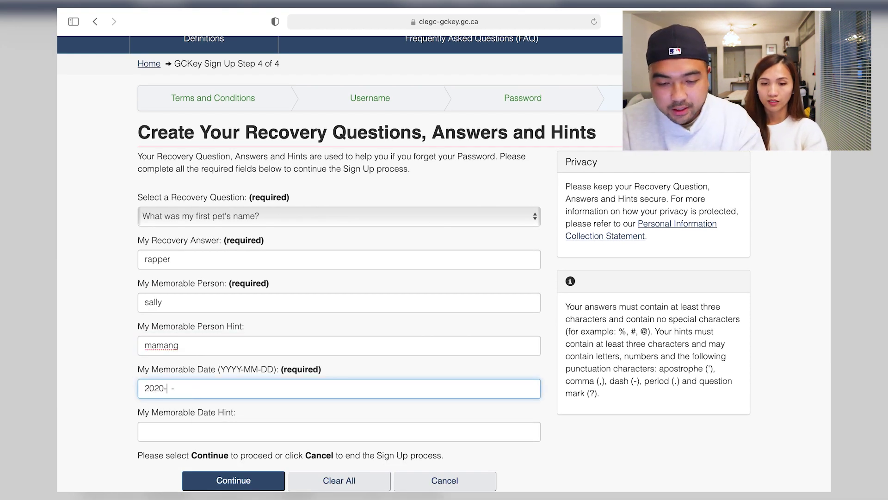
pyautogui.click(181, 429)
pyautogui.scroll(-2, 268, 427)
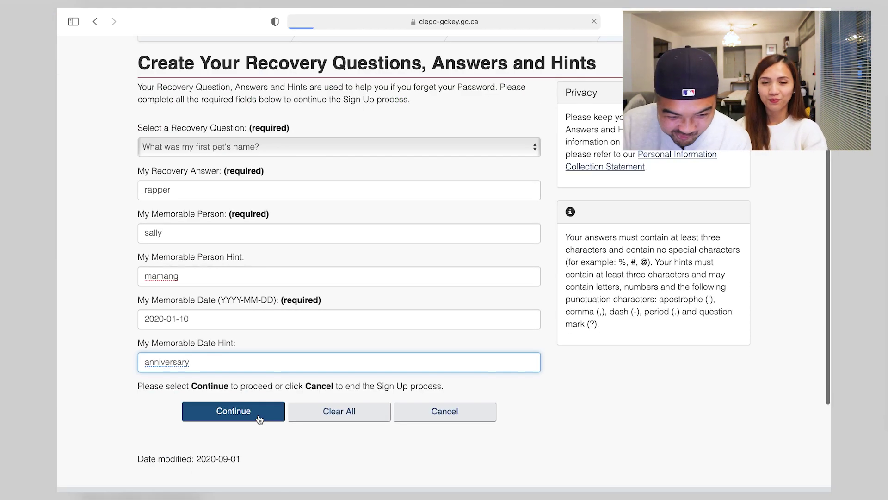
pyautogui.click(258, 415)
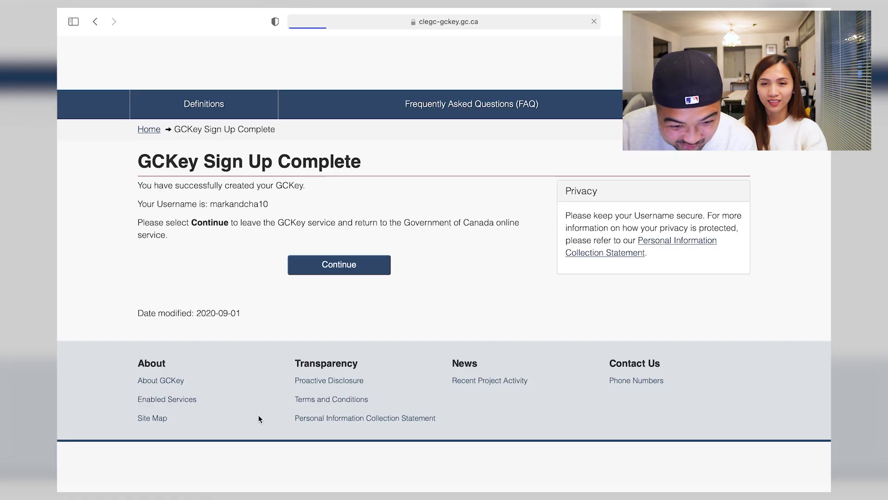
pyautogui.click(325, 268)
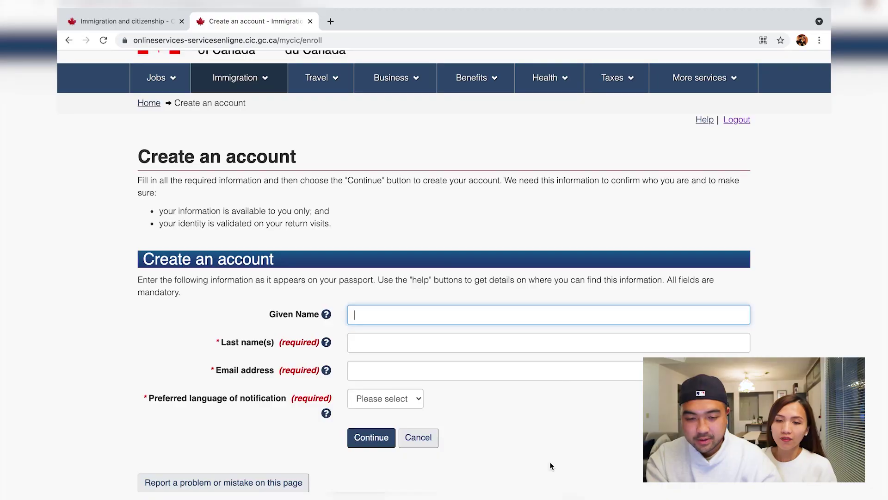
# Fill in the given name, last name and e-mail address, choose English notifications, and submit.
pyautogui.press('Tab')
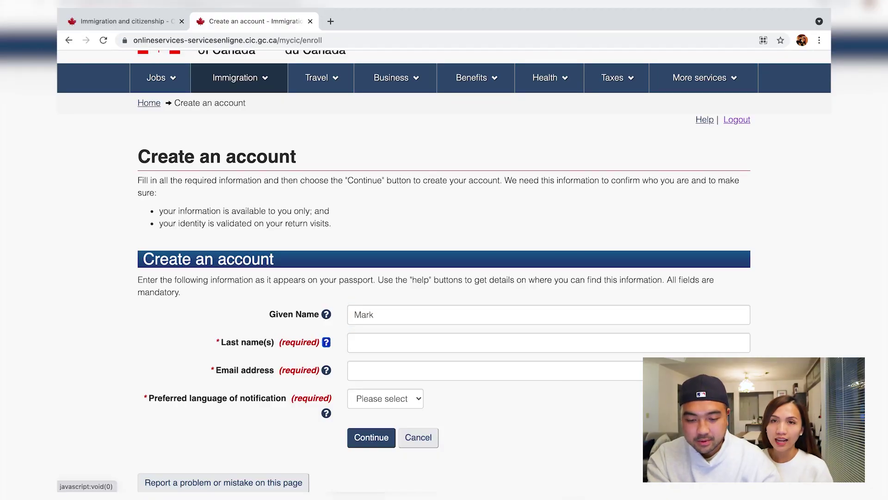
pyautogui.click(433, 349)
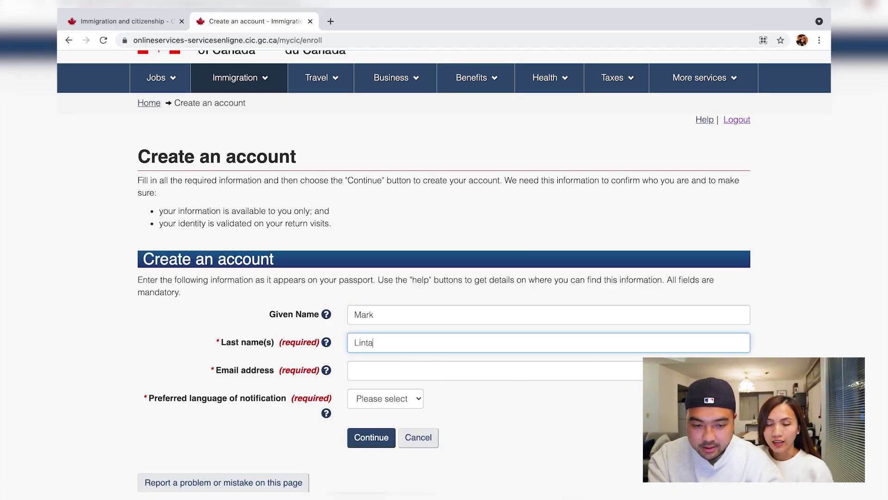
pyautogui.click(427, 365)
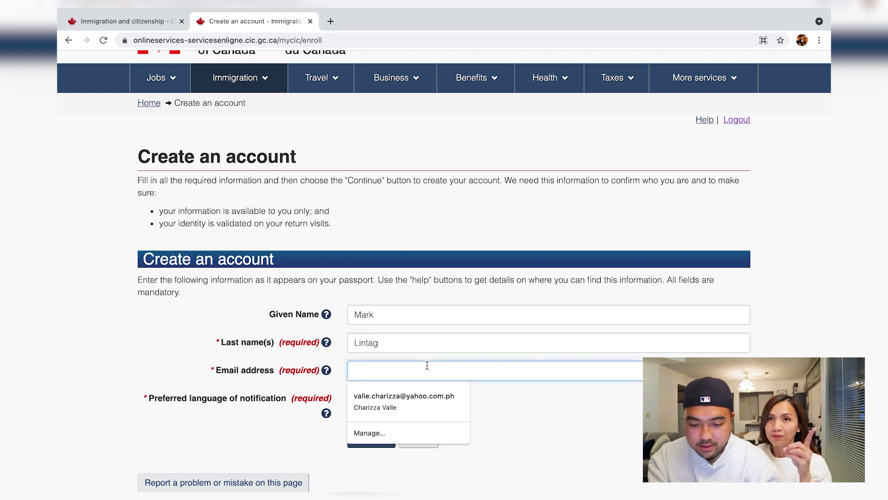
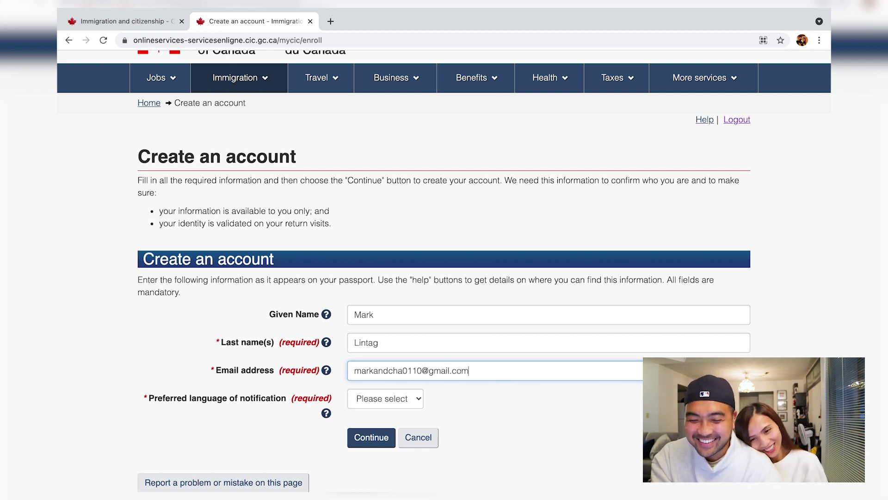
pyautogui.click(398, 405)
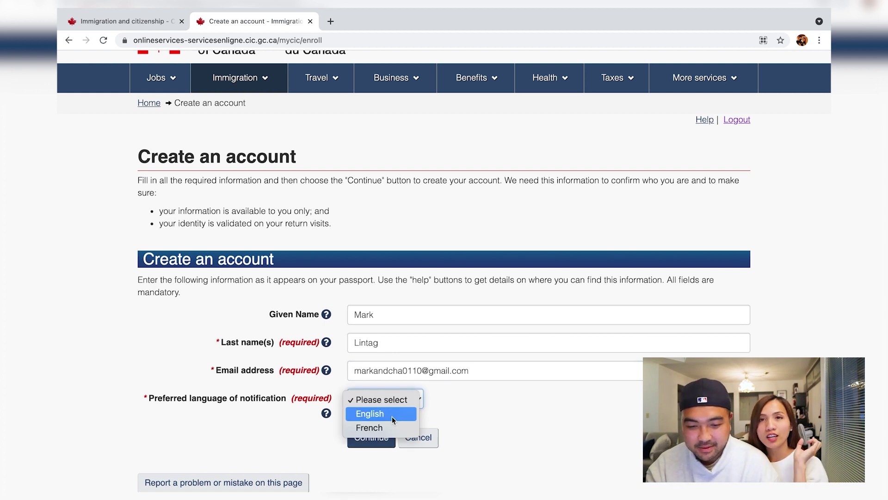
pyautogui.click(392, 416)
pyautogui.click(376, 437)
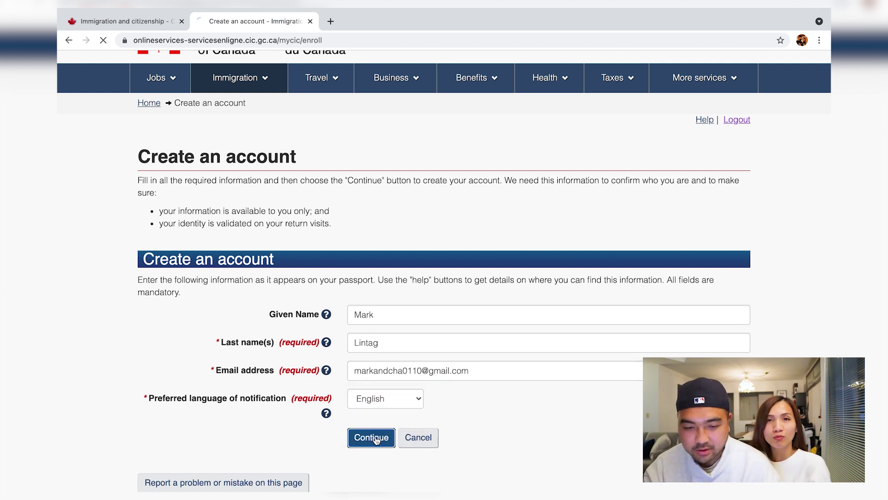
# Write the first two security questions, about current country and city, with their answers.
pyautogui.scroll(-3, 387, 299)
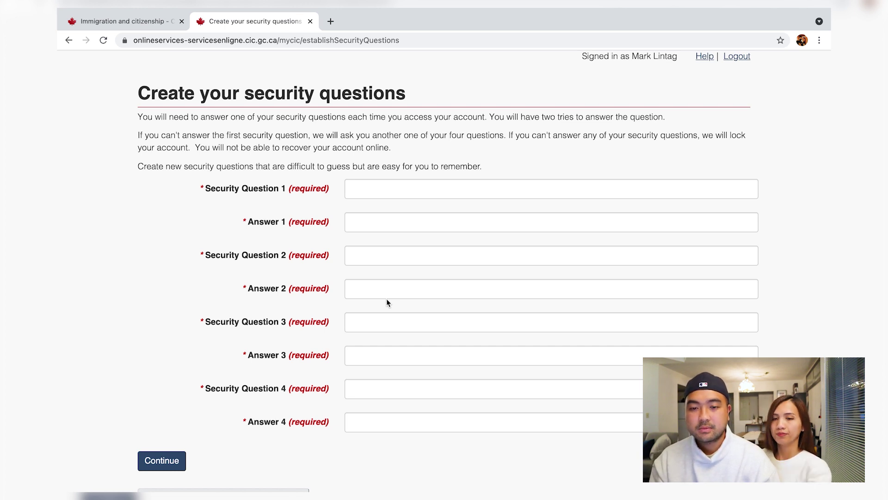
pyautogui.press('Tab')
pyautogui.write('Where do y')
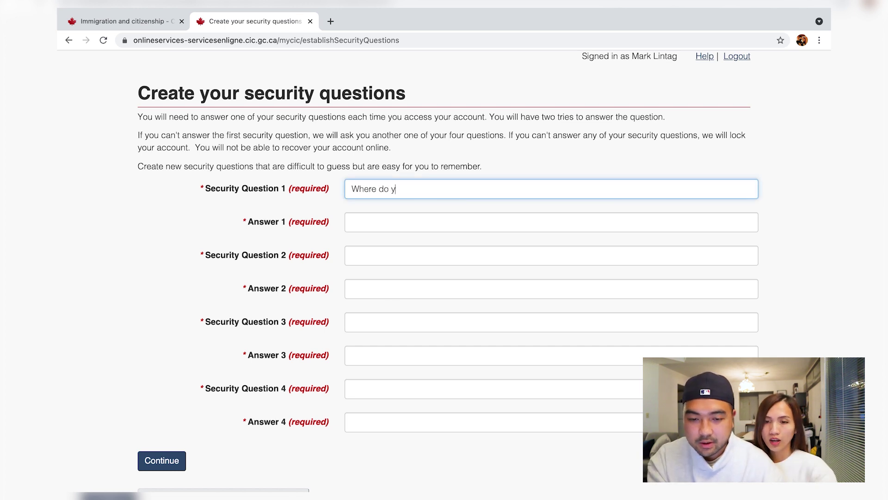
pyautogui.press('BackSpace')
pyautogui.write('I live now')
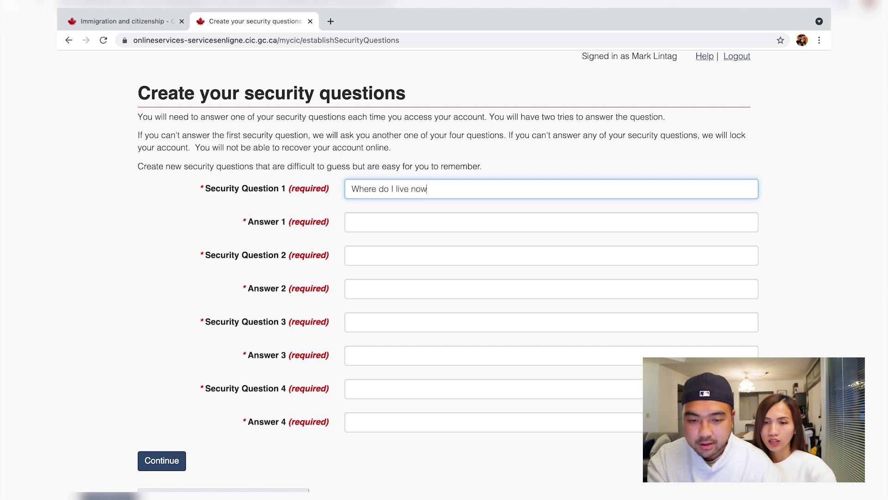
pyautogui.write(' - country')
pyautogui.click(383, 218)
pyautogui.press('Tab')
pyautogui.write('Whats my city')
pyautogui.press('Tab')
# Add the third and fourth security questions, about province and workplace, with answers, and save.
pyautogui.press('Tab')
pyautogui.write('Which province')
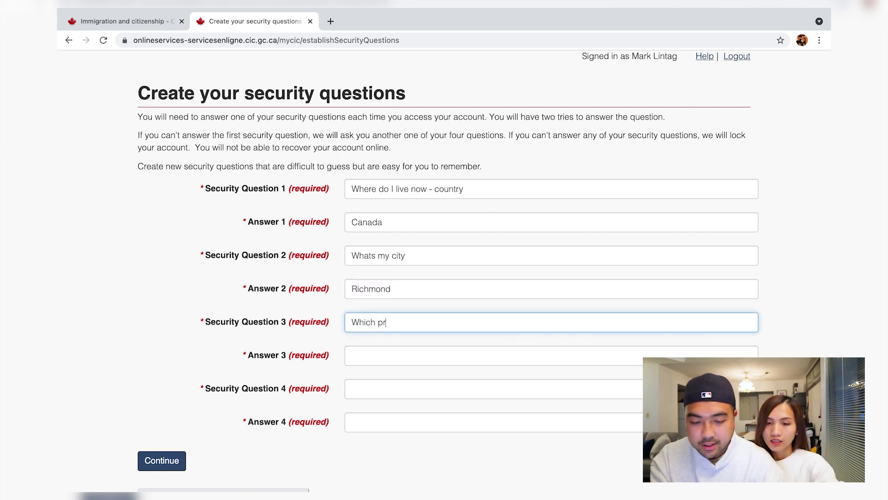
pyautogui.click(358, 355)
pyautogui.click(370, 392)
pyautogui.click(381, 355)
pyautogui.press('BackSpace')
pyautogui.write('C')
pyautogui.click(366, 387)
pyautogui.write('Where do I work')
pyautogui.click(408, 428)
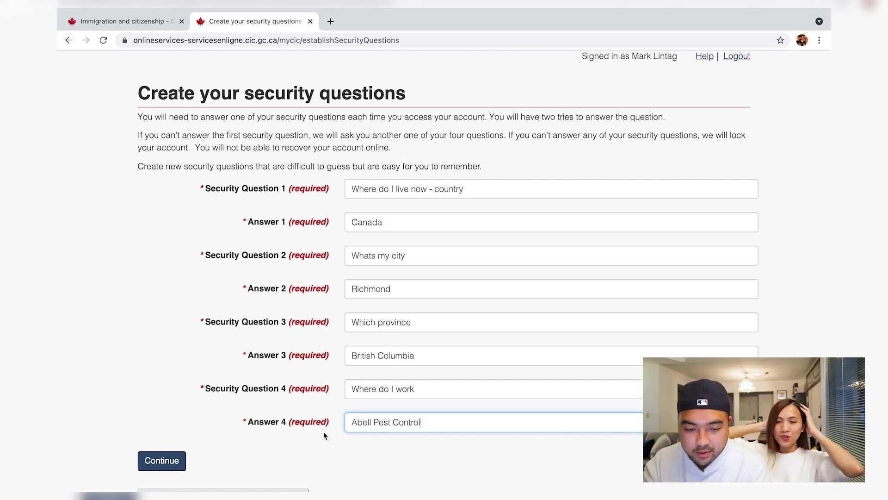
pyautogui.click(174, 460)
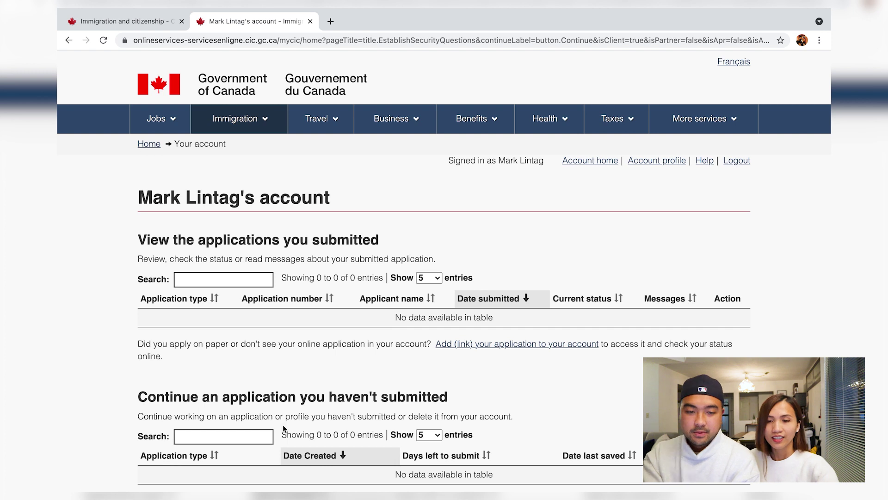
# Scroll to Start an application and follow the 'Apply to come to Canada' link.
pyautogui.scroll(-1, 282, 424)
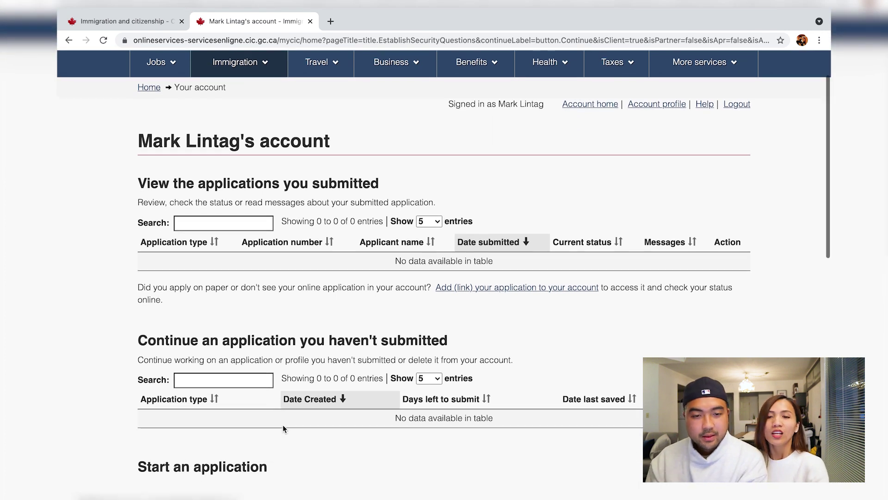
pyautogui.scroll(1, 282, 424)
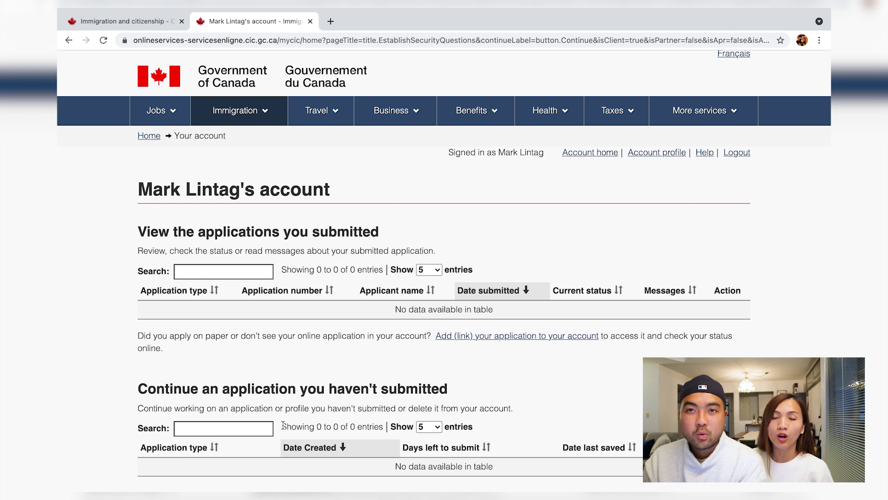
pyautogui.scroll(-1, 283, 425)
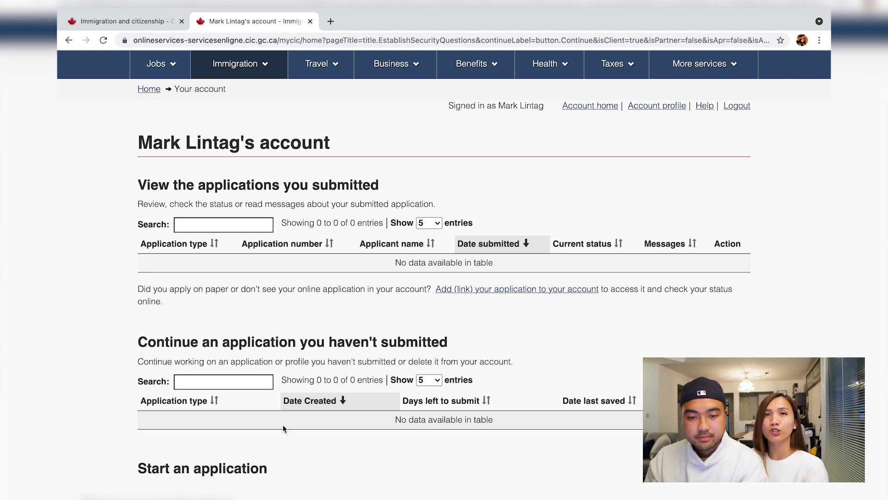
pyautogui.scroll(-1, 283, 427)
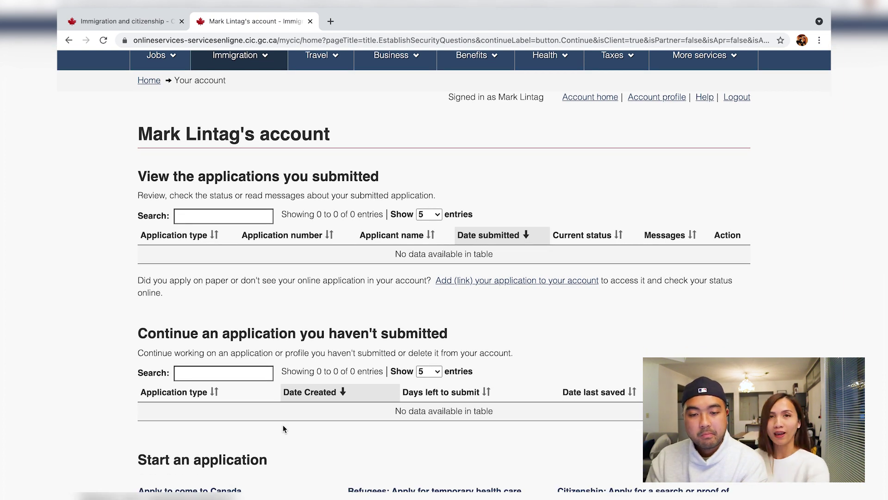
pyautogui.scroll(-6, 283, 428)
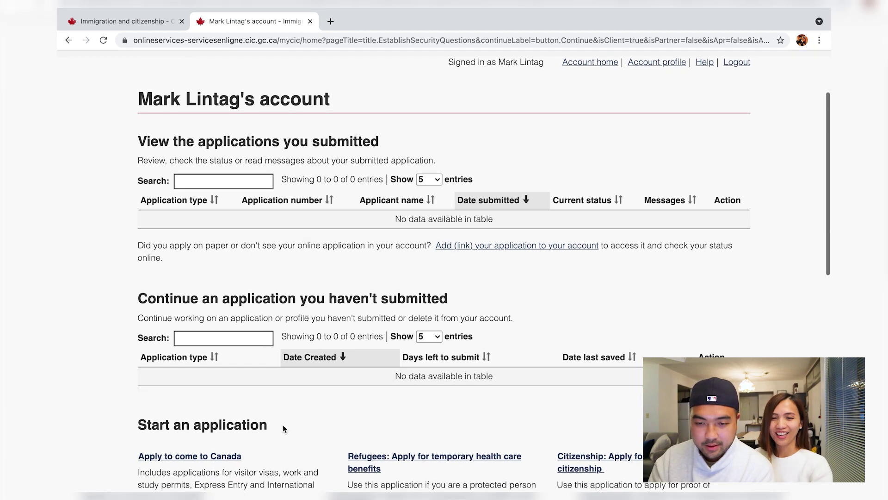
pyautogui.scroll(3, 283, 425)
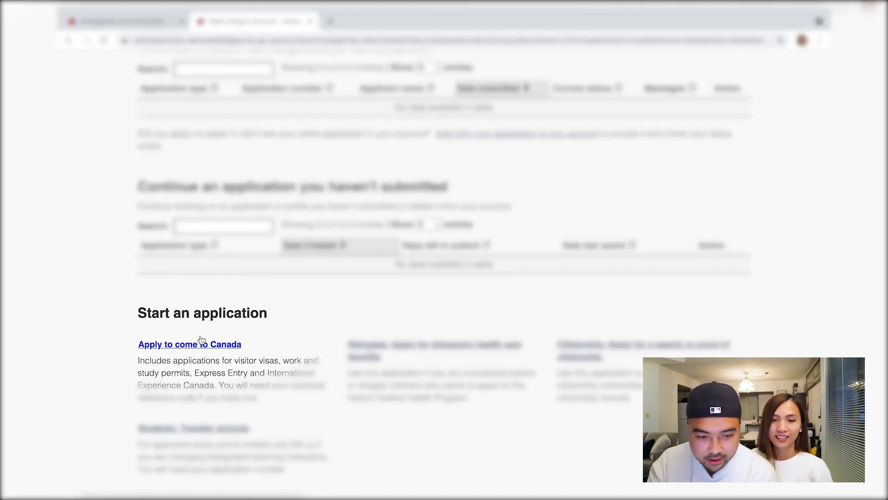
pyautogui.click(192, 351)
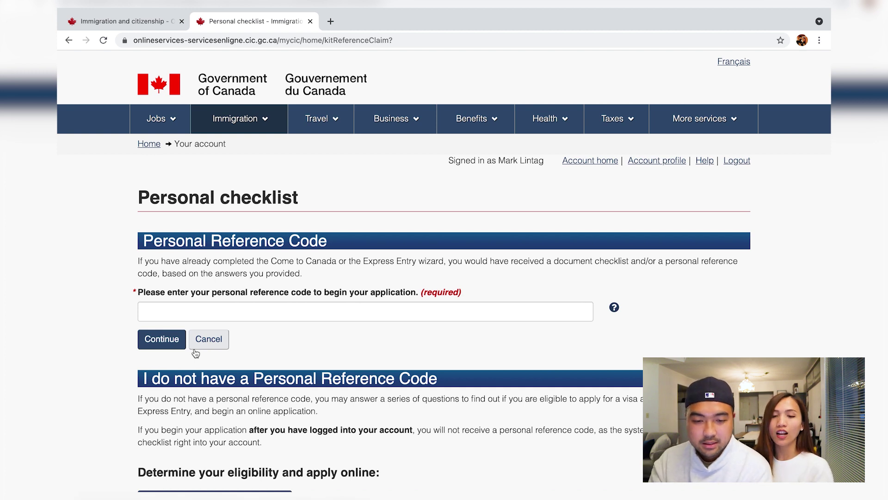
pyautogui.scroll(-2, 195, 353)
pyautogui.scroll(-3, 411, 248)
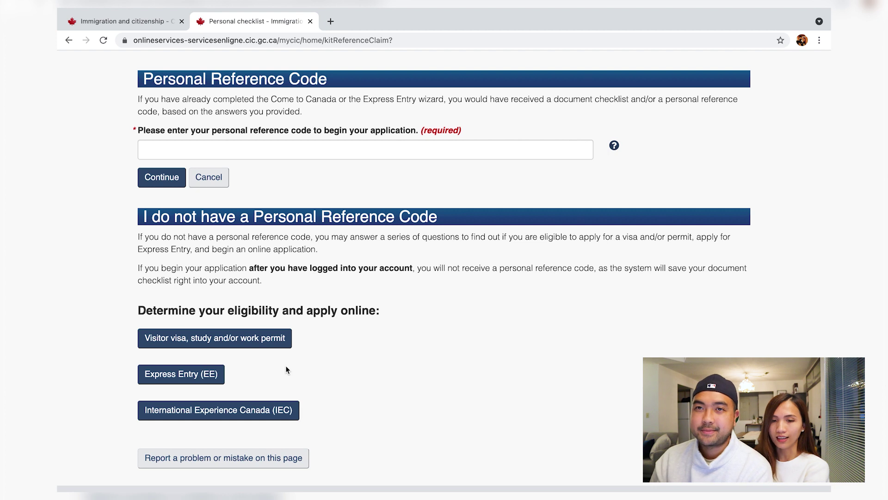
# Start the visitor visa, study or work permit questionnaire, answering Study and 'Temporarily - more than 6 months'.
pyautogui.click(263, 342)
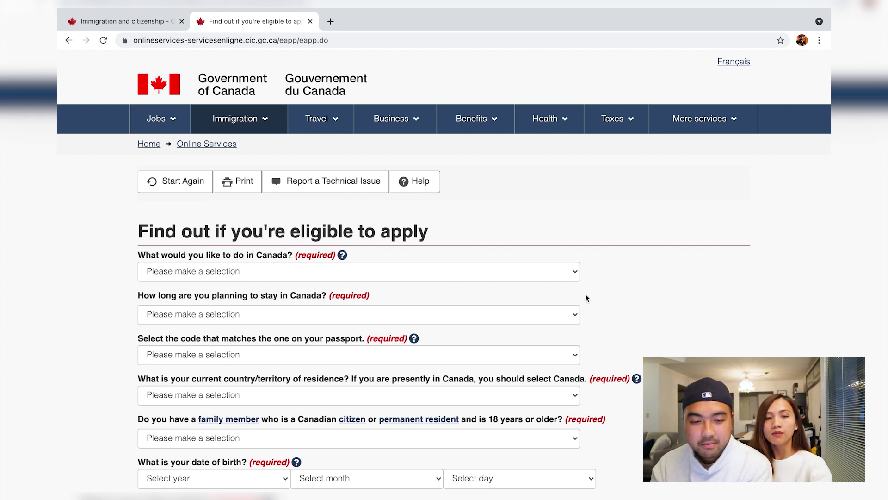
pyautogui.scroll(-2, 589, 307)
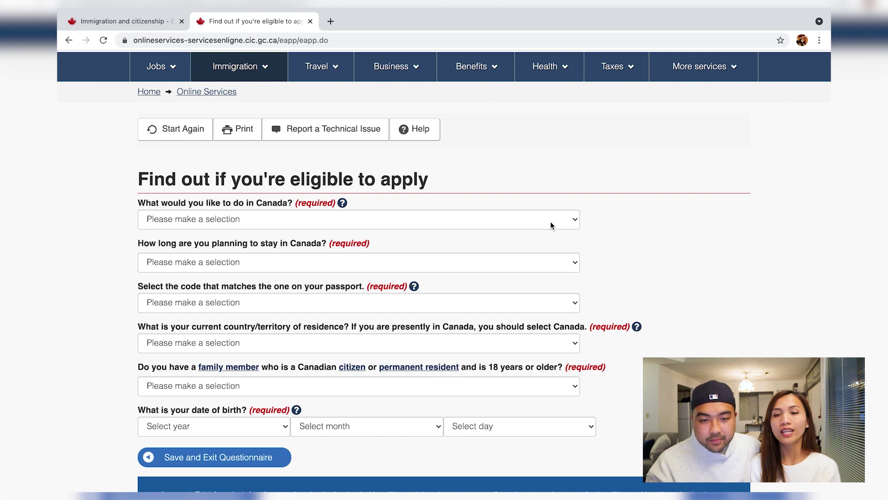
pyautogui.click(551, 225)
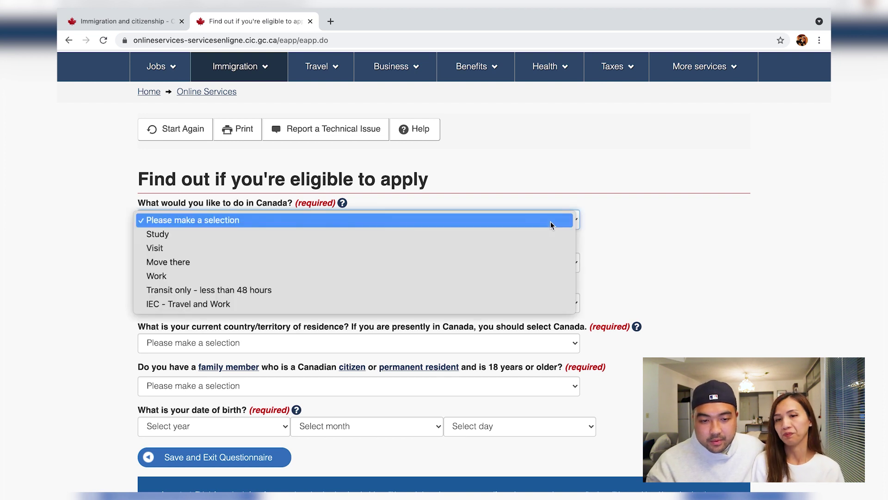
pyautogui.click(506, 236)
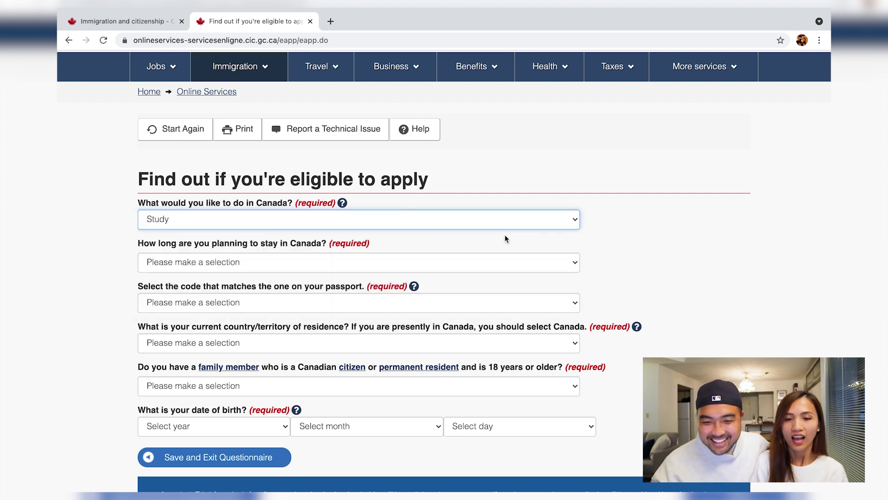
pyautogui.click(488, 264)
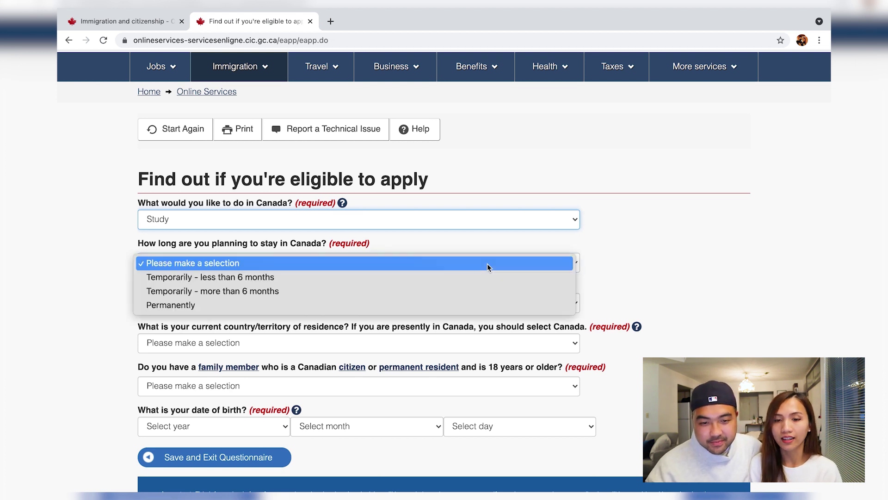
pyautogui.click(465, 290)
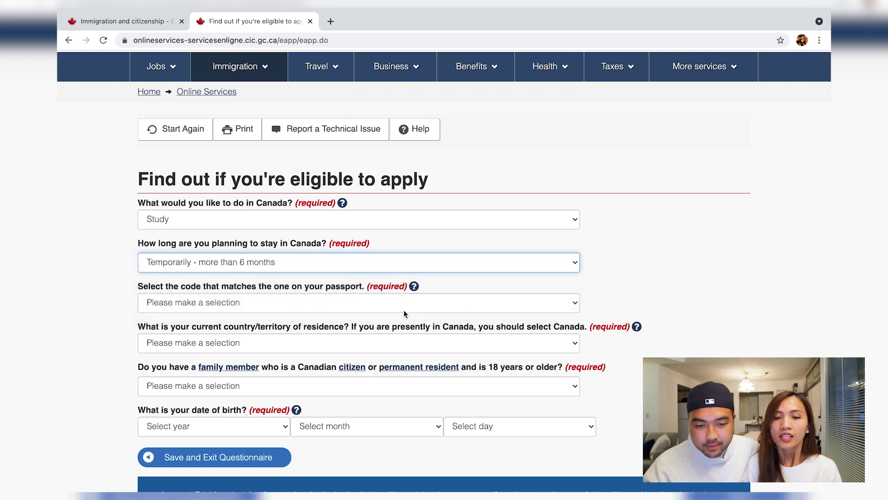
# Browse the passport code list without choosing, then show the help on finding the code.
pyautogui.click(403, 310)
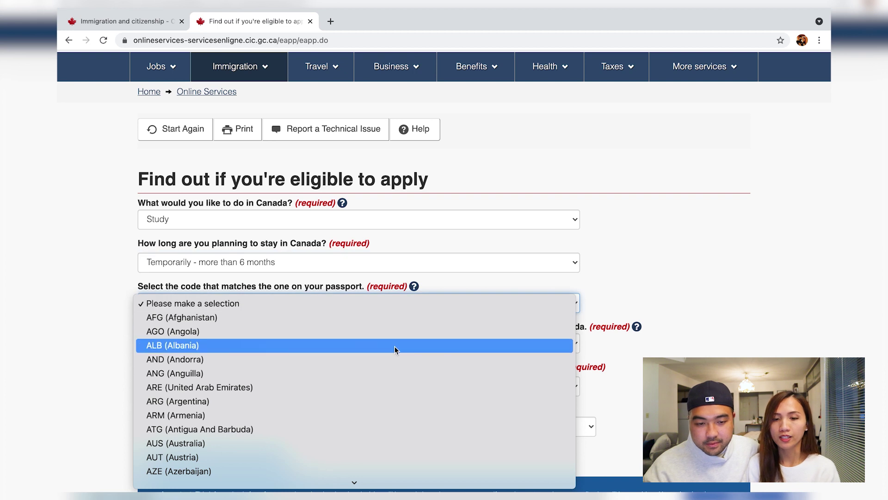
pyautogui.scroll(-15, 393, 350)
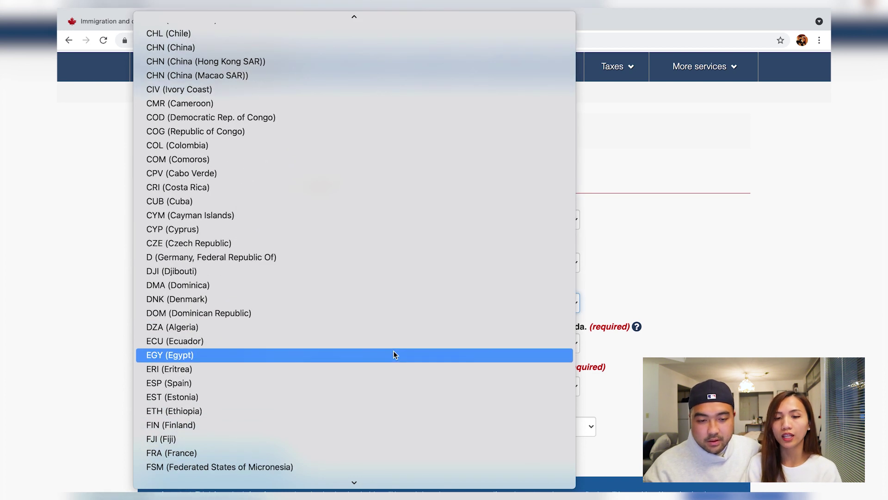
pyautogui.click(791, 262)
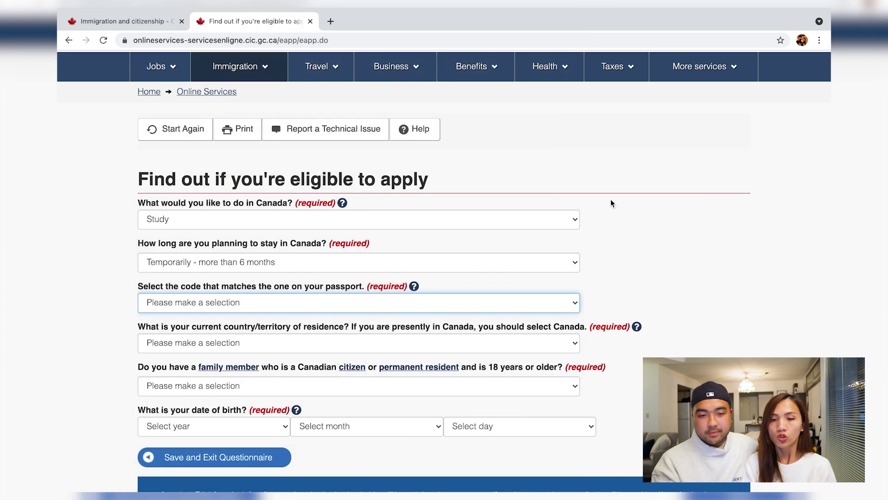
pyautogui.click(413, 286)
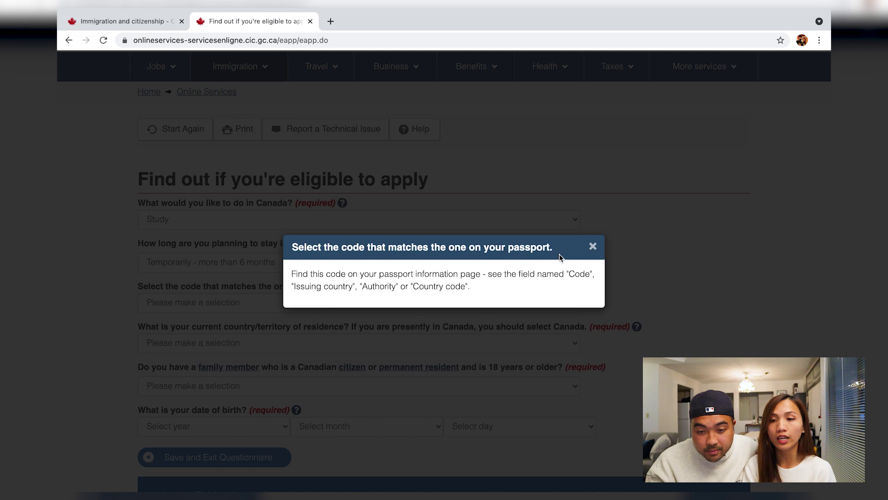
pyautogui.click(592, 246)
pyautogui.click(414, 287)
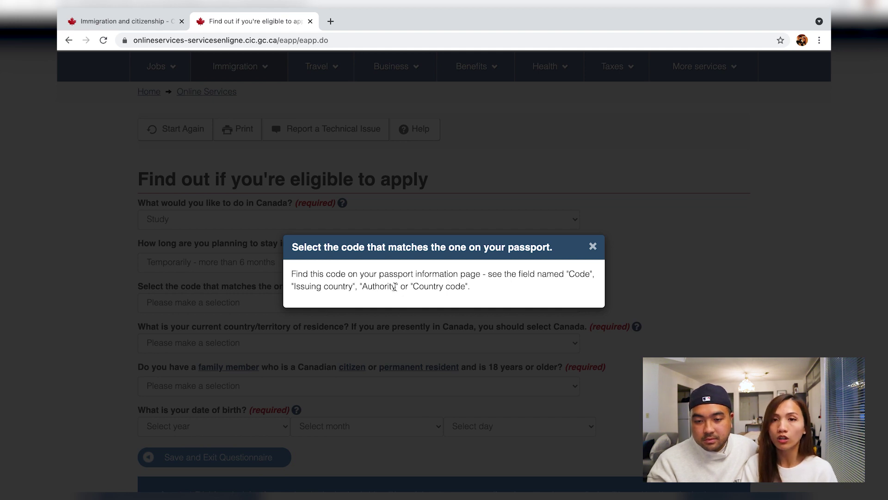
pyautogui.click(592, 247)
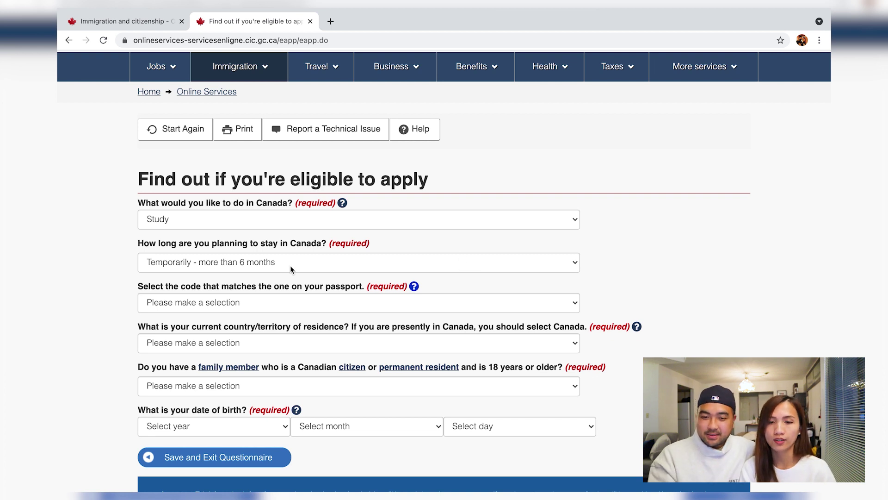
# Select PHL (Philippines) as the passport country code.
pyautogui.click(249, 304)
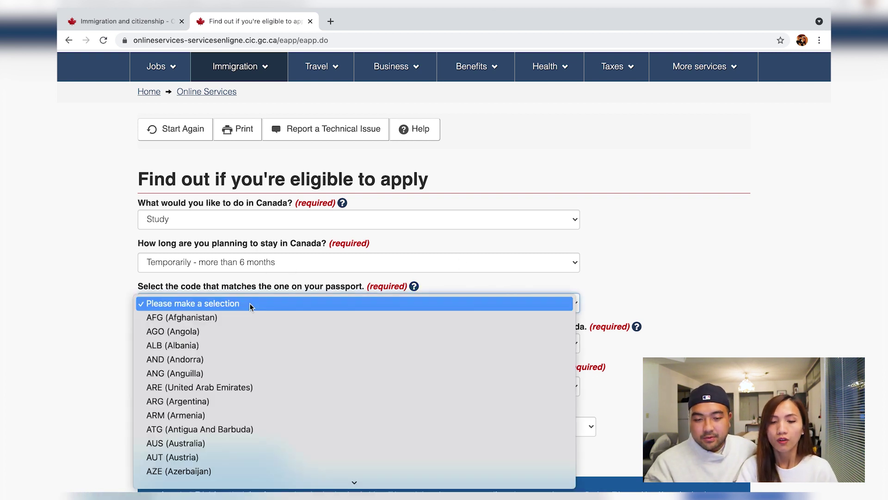
pyautogui.press('Down')
pyautogui.press('Down')
pyautogui.press('Down')
pyautogui.press('Up')
pyautogui.press('Up')
pyautogui.press('Up')
pyautogui.press('Down')
pyautogui.press('Down')
pyautogui.press('Down')
pyautogui.press('Down')
pyautogui.press('Down')
pyautogui.press('Down')
pyautogui.press('Down')
pyautogui.press('Down')
pyautogui.press('Down')
pyautogui.press('Down')
pyautogui.press('Down')
pyautogui.press('Down')
pyautogui.press('Down')
pyautogui.press('Down')
pyautogui.press('Down')
pyautogui.press('Down')
pyautogui.press('Down')
pyautogui.press('Down')
pyautogui.press('Down')
pyautogui.press('Down')
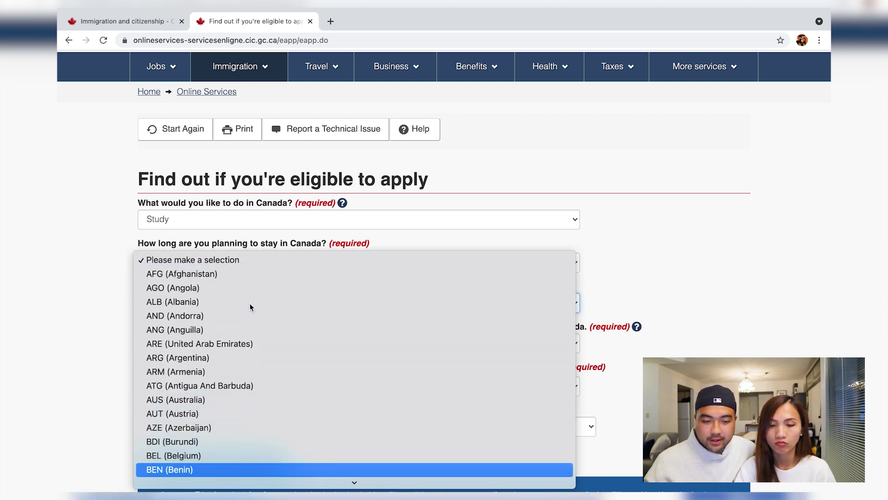
pyautogui.press('Down')
pyautogui.press('Down')
pyautogui.press('Down')
pyautogui.press('Down')
pyautogui.press('Down')
pyautogui.press('Down')
pyautogui.press('Down')
pyautogui.press('Down')
pyautogui.press('Down')
pyautogui.press('Down')
pyautogui.press('Down')
pyautogui.press('Down')
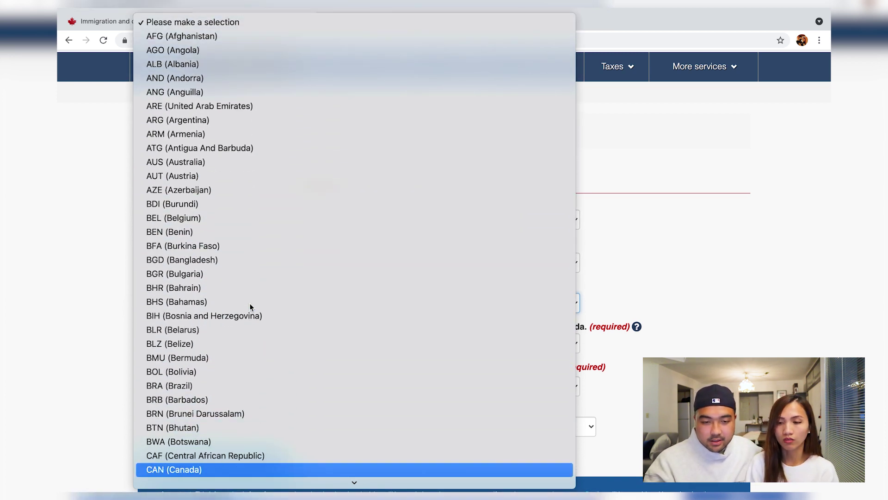
pyautogui.scroll(-15, 249, 304)
pyautogui.scroll(-15, 249, 304)
pyautogui.scroll(-12, 249, 303)
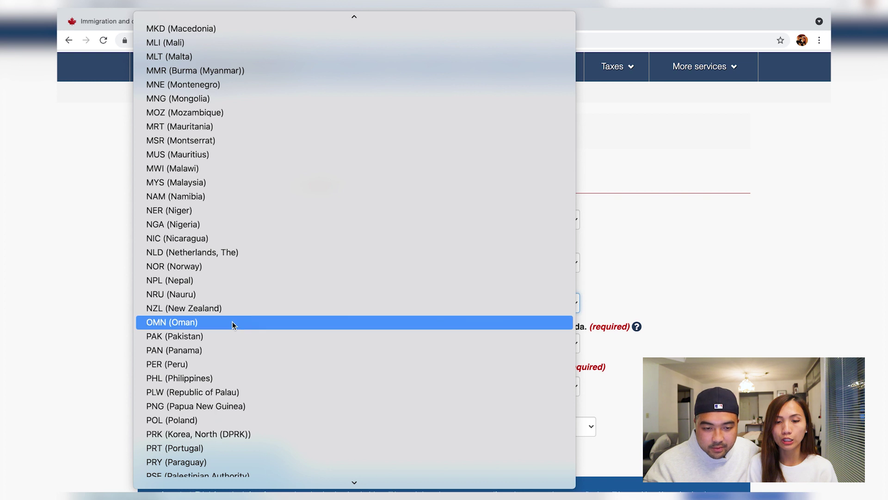
pyautogui.click(213, 379)
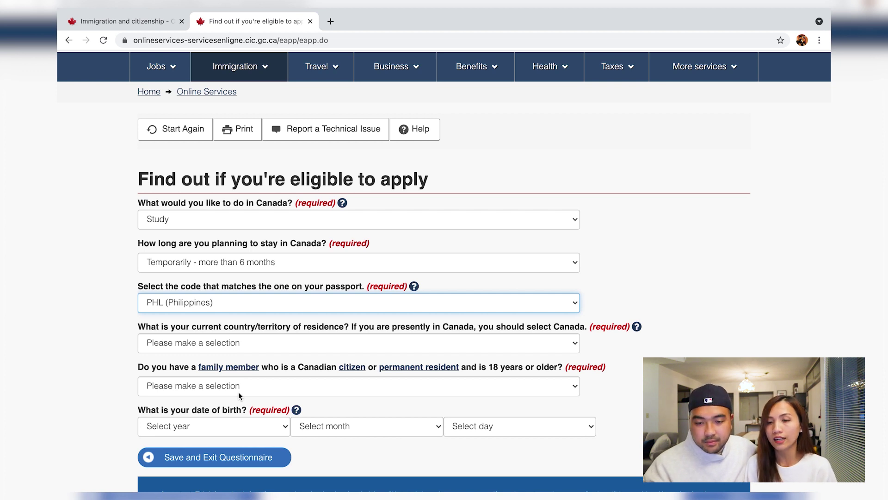
# Set Philippines as the current country of residence.
pyautogui.click(285, 345)
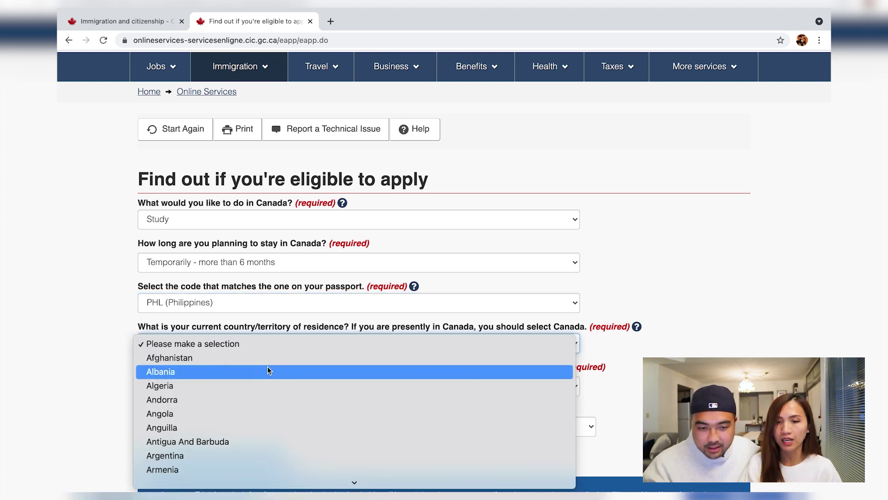
pyautogui.press('Up')
pyautogui.press('Up')
pyautogui.scroll(-20, 268, 370)
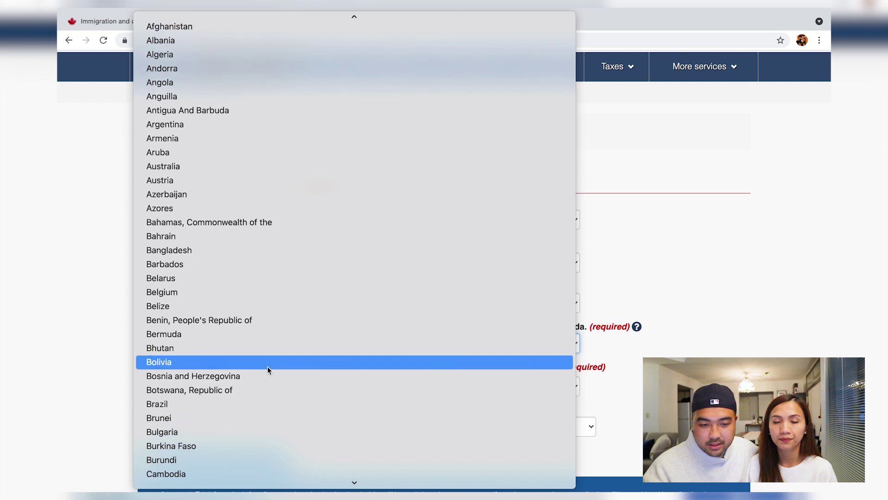
pyautogui.scroll(-12, 267, 368)
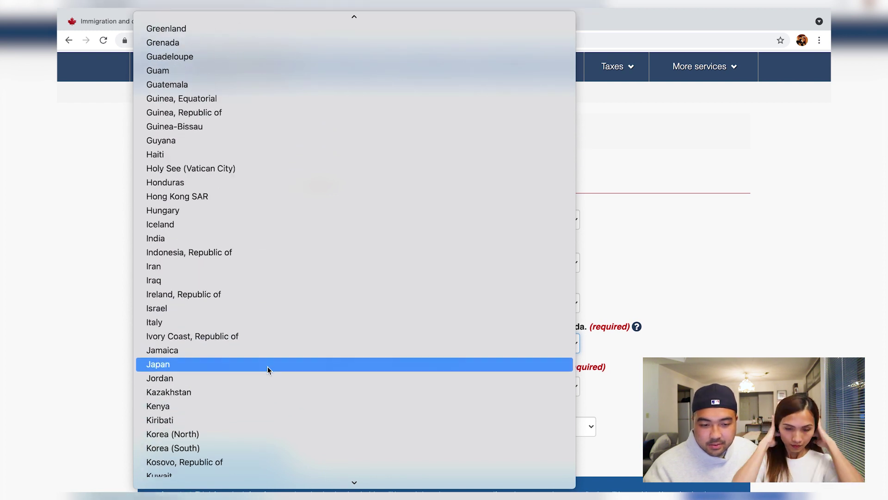
pyautogui.scroll(-15, 267, 370)
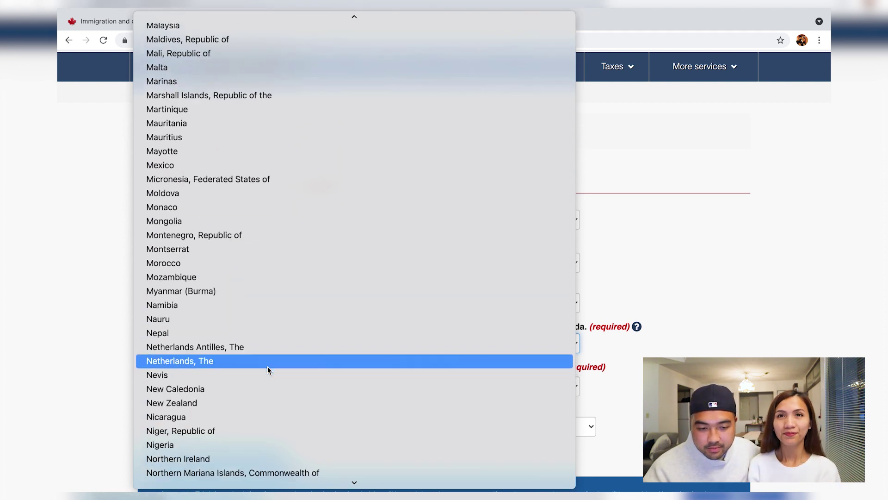
pyautogui.click(245, 378)
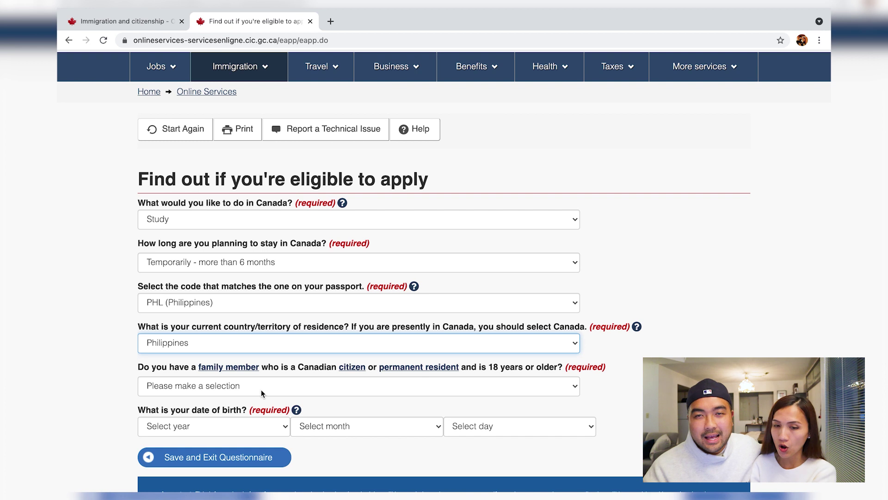
# Answer No to having a Canadian family member, pick the birth year, month and day, and submit.
pyautogui.click(260, 389)
pyautogui.click(245, 413)
pyautogui.click(248, 425)
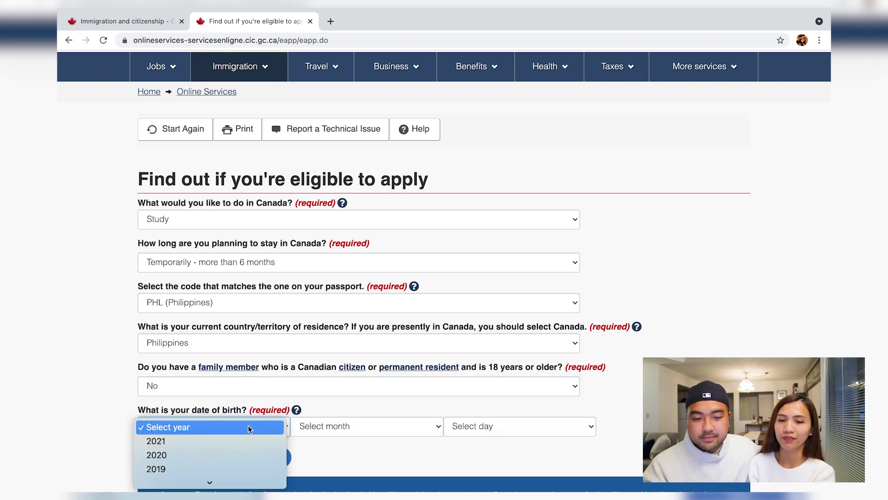
pyautogui.scroll(-10, 238, 448)
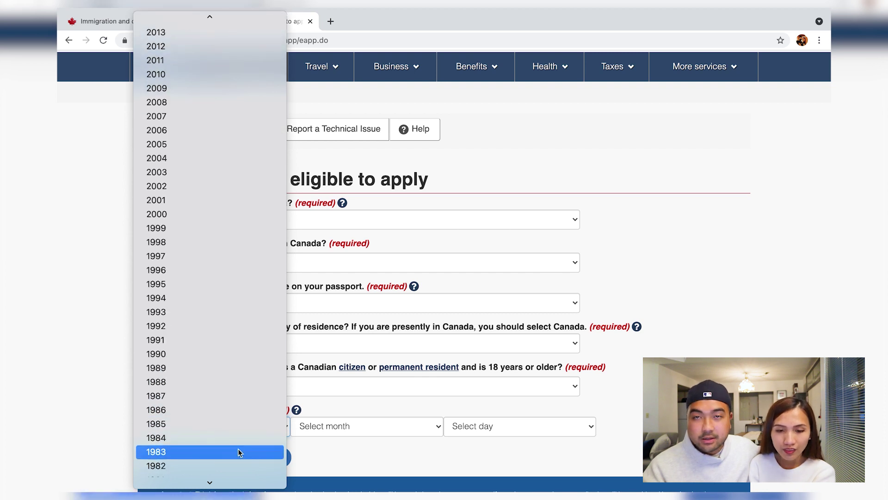
pyautogui.click(243, 370)
pyautogui.click(310, 425)
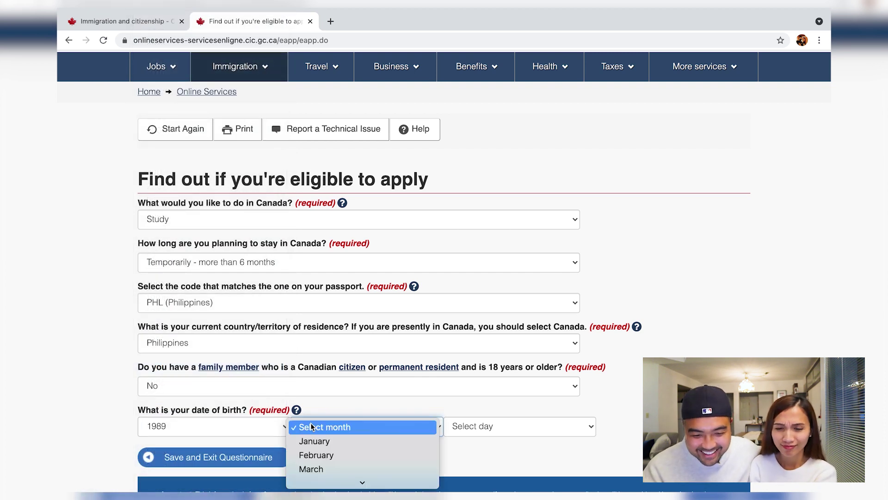
pyautogui.click(329, 442)
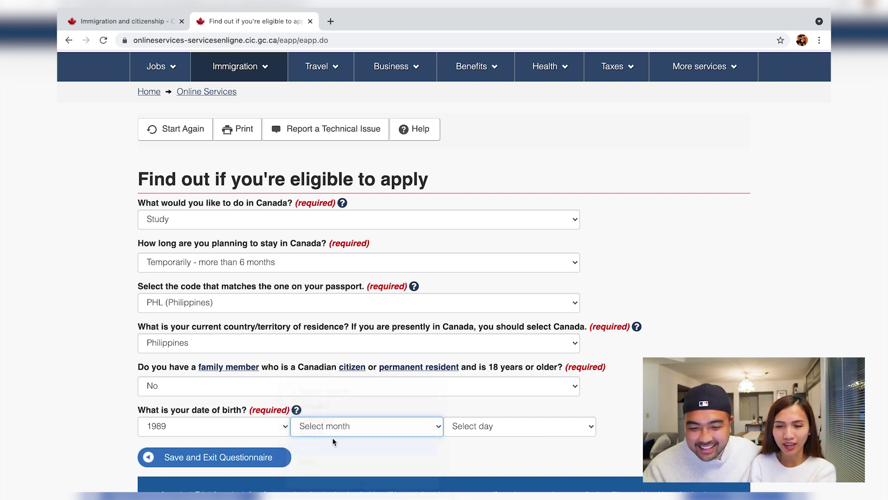
pyautogui.click(473, 426)
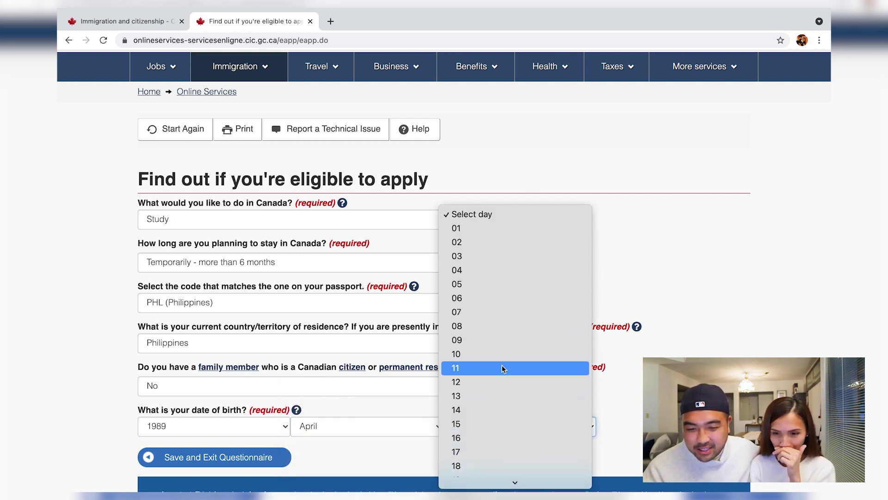
pyautogui.click(485, 410)
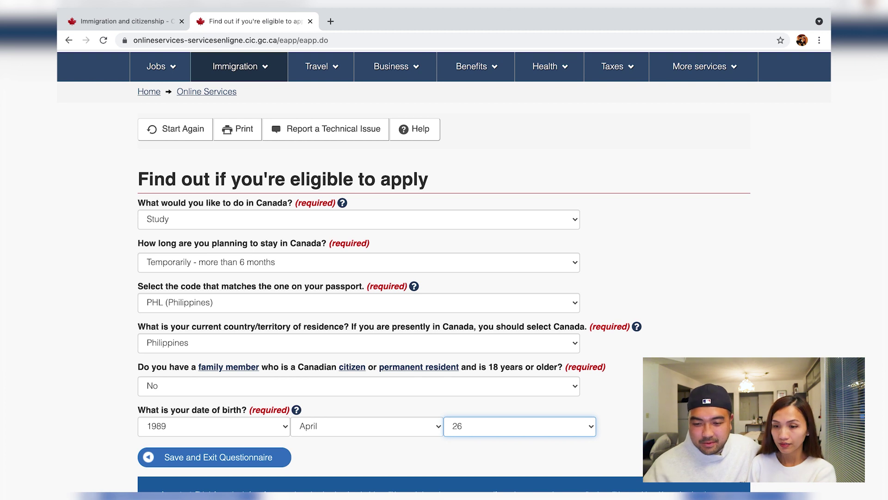
pyautogui.press('Return')
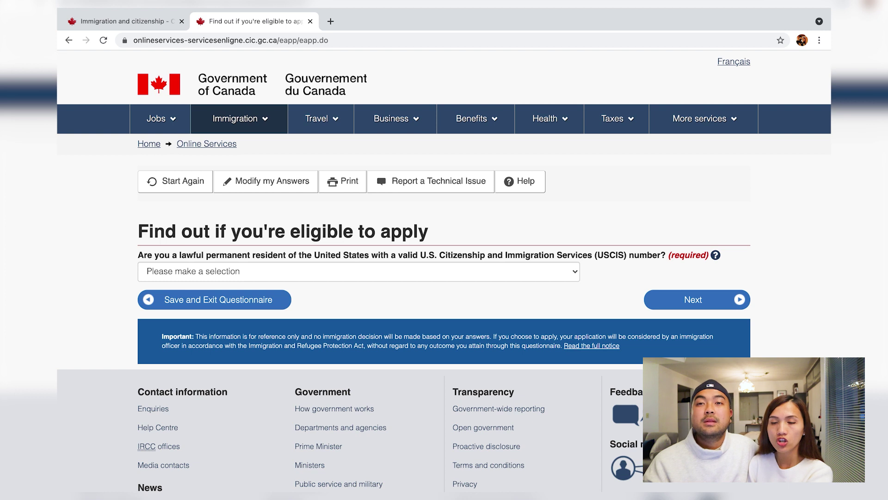
# Answer No to US permanent residence and Yes to acceptance at a designated learning institution.
pyautogui.click(529, 268)
pyautogui.click(438, 299)
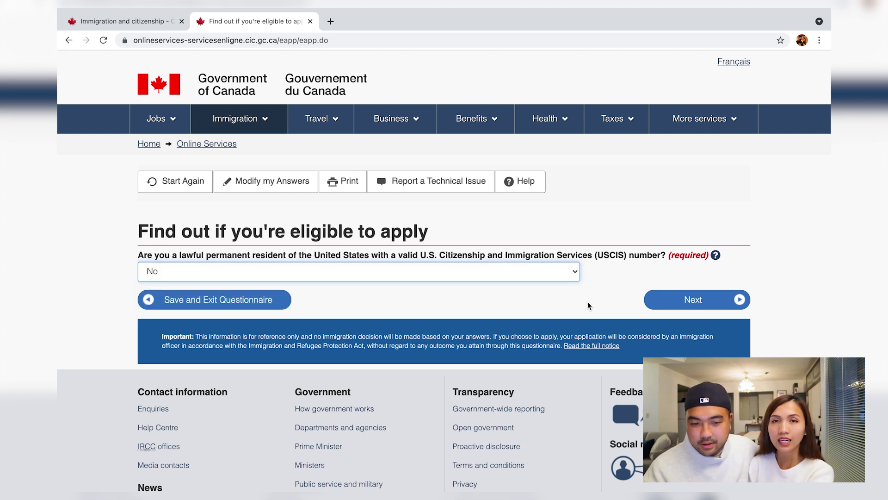
pyautogui.click(665, 307)
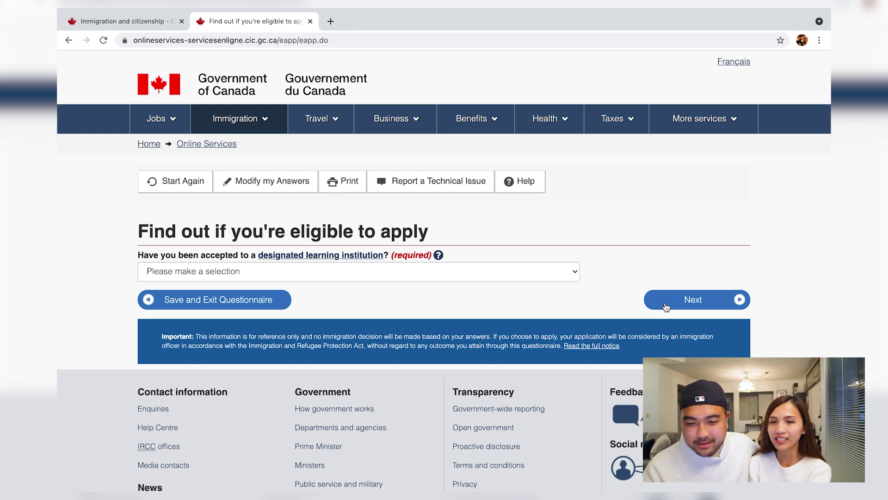
pyautogui.click(452, 272)
pyautogui.click(427, 285)
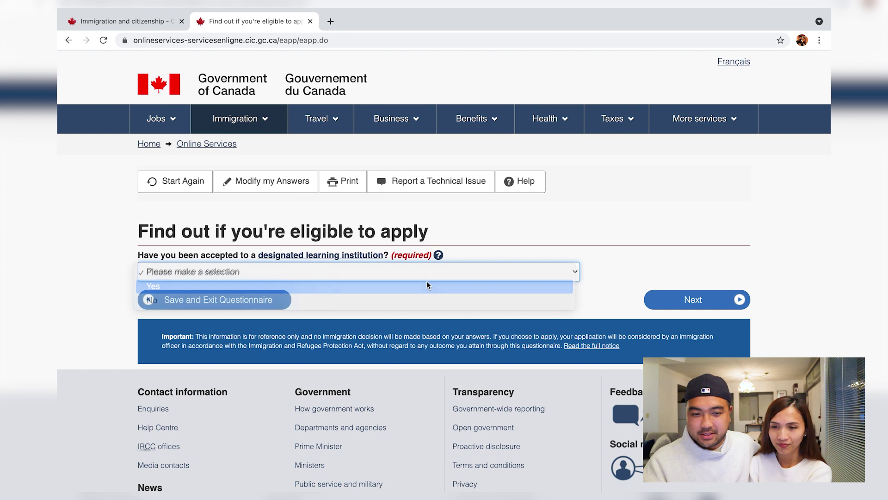
pyautogui.click(670, 304)
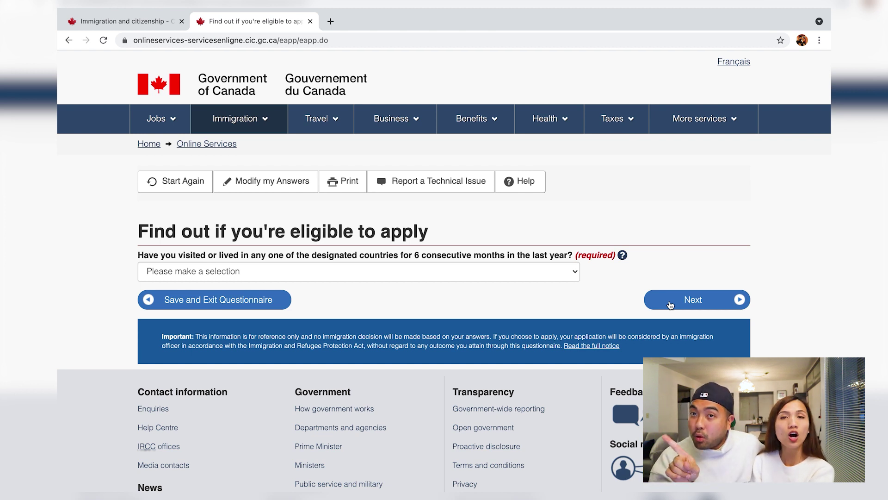
# Answer No to living in designated countries and Yes to having a panel-physician medical exam.
pyautogui.click(563, 269)
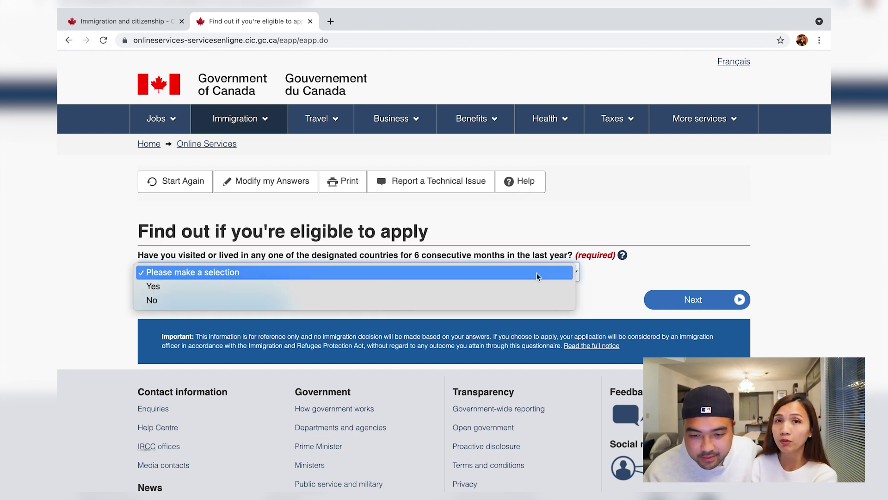
pyautogui.click(508, 300)
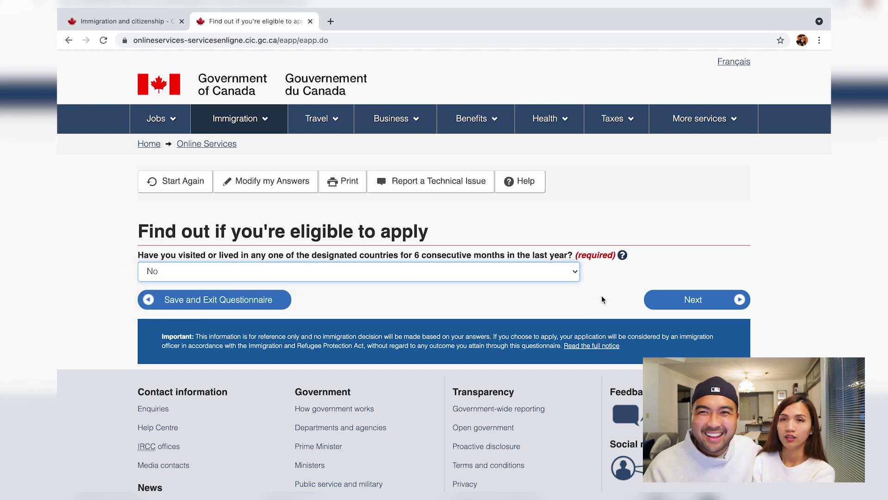
pyautogui.click(668, 300)
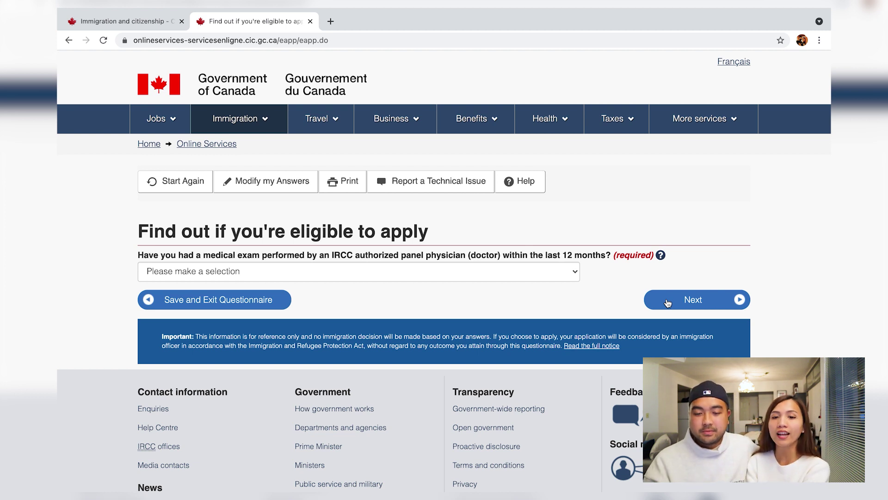
pyautogui.click(574, 278)
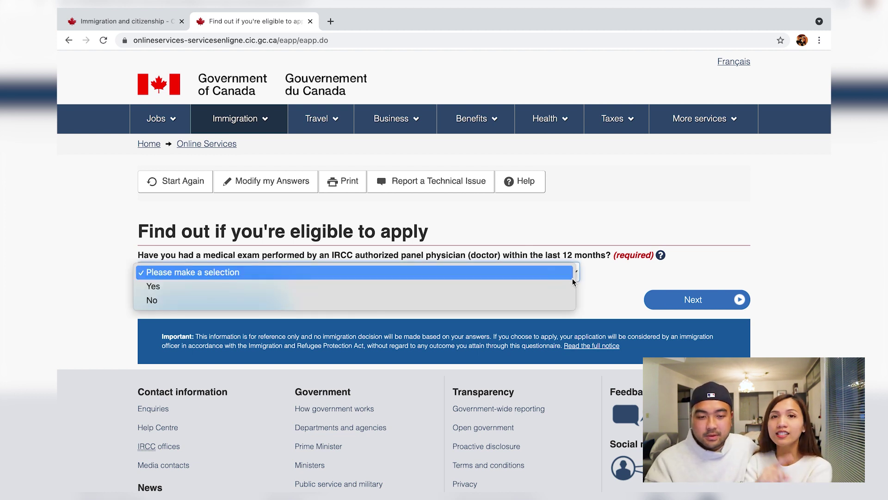
pyautogui.click(501, 284)
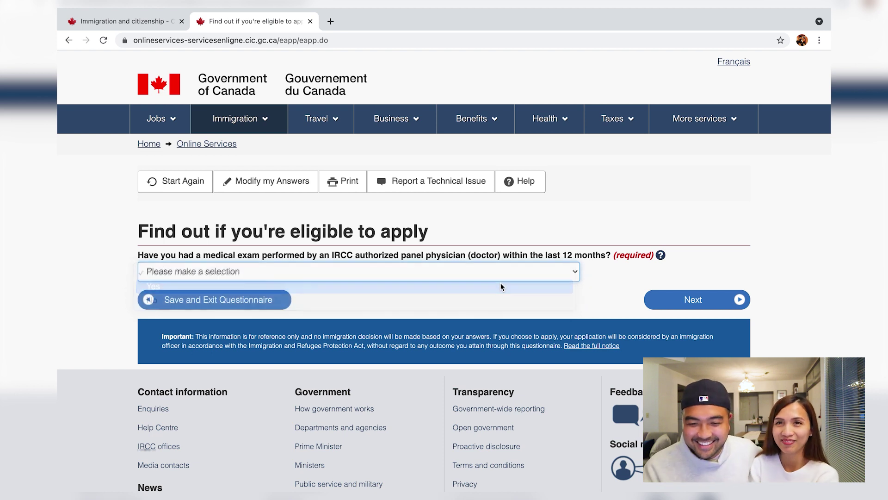
pyautogui.click(695, 301)
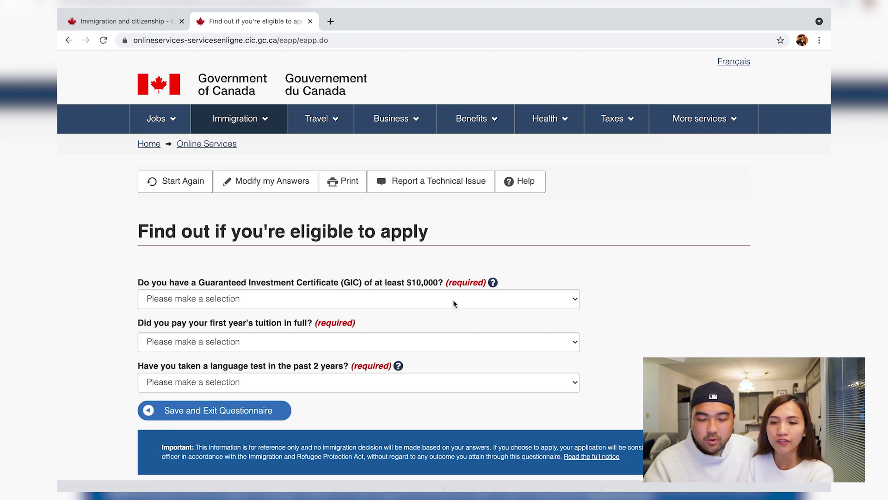
# Answer No to the GIC, first-year tuition paid in full, and language-test questions.
pyautogui.click(454, 299)
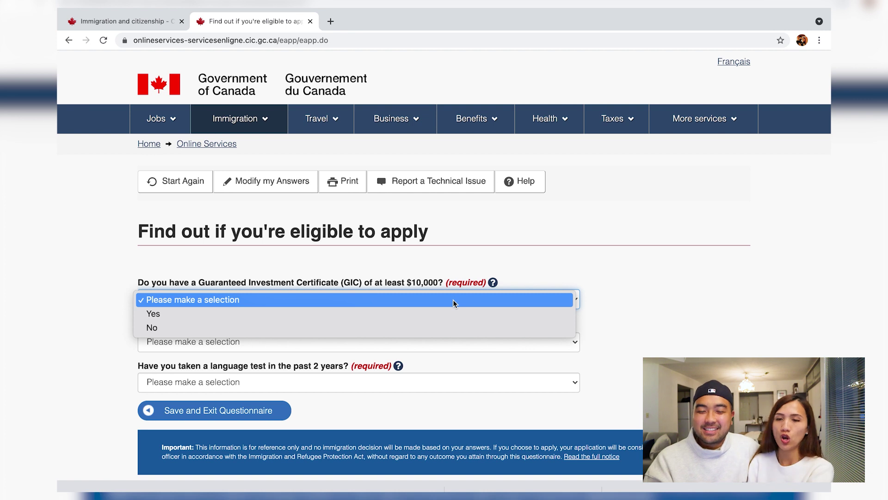
pyautogui.click(432, 326)
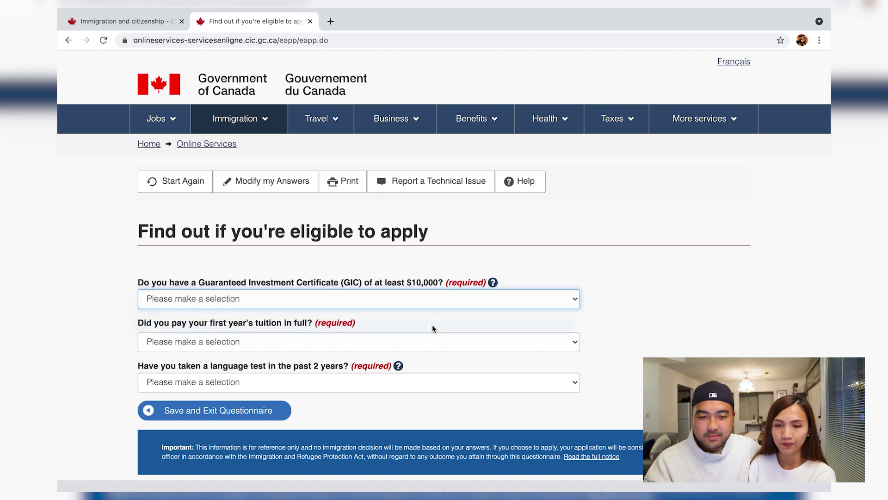
pyautogui.click(414, 342)
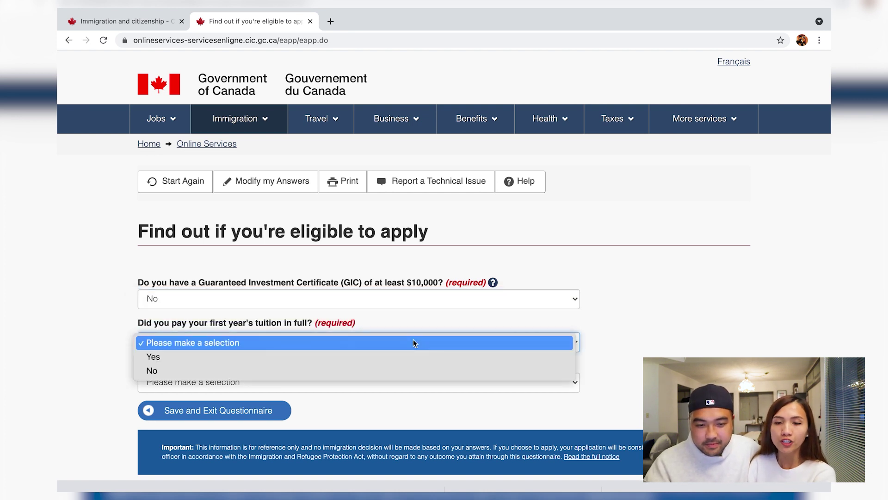
pyautogui.click(404, 371)
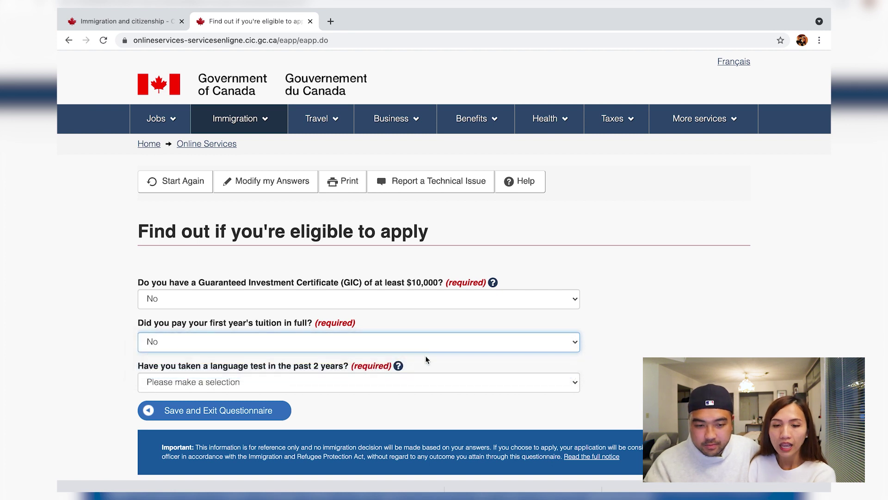
pyautogui.click(422, 383)
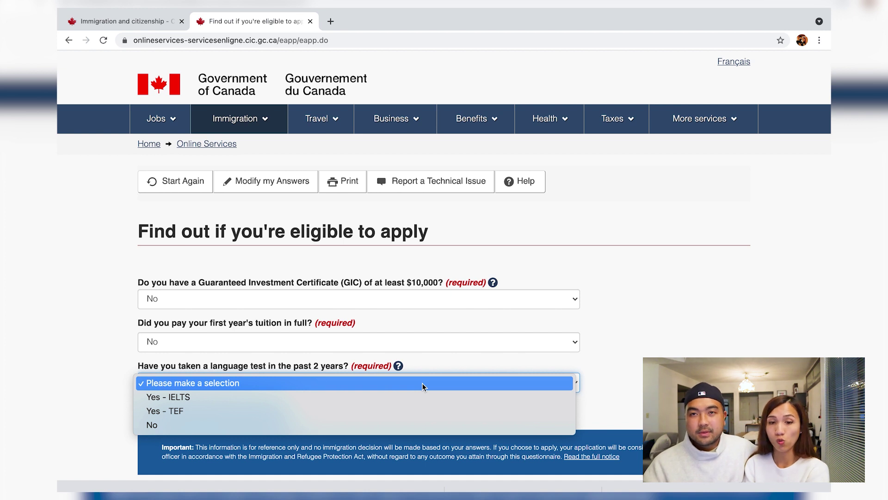
pyautogui.click(417, 421)
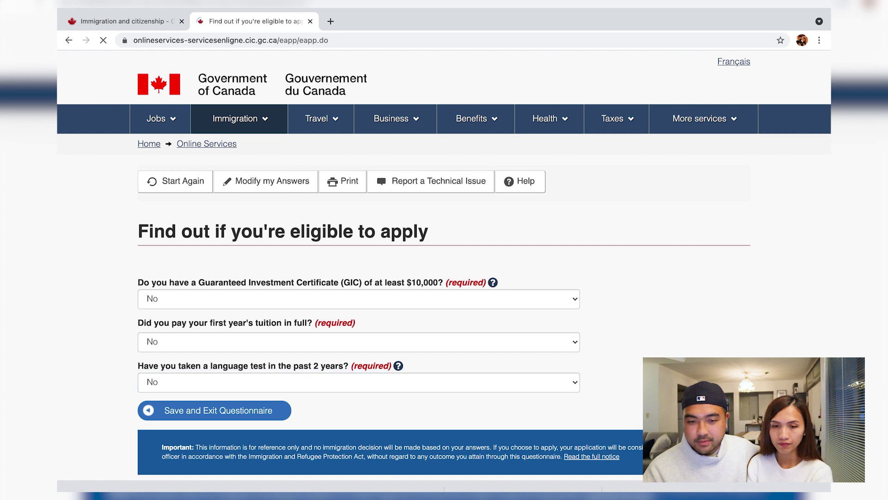
pyautogui.click(488, 276)
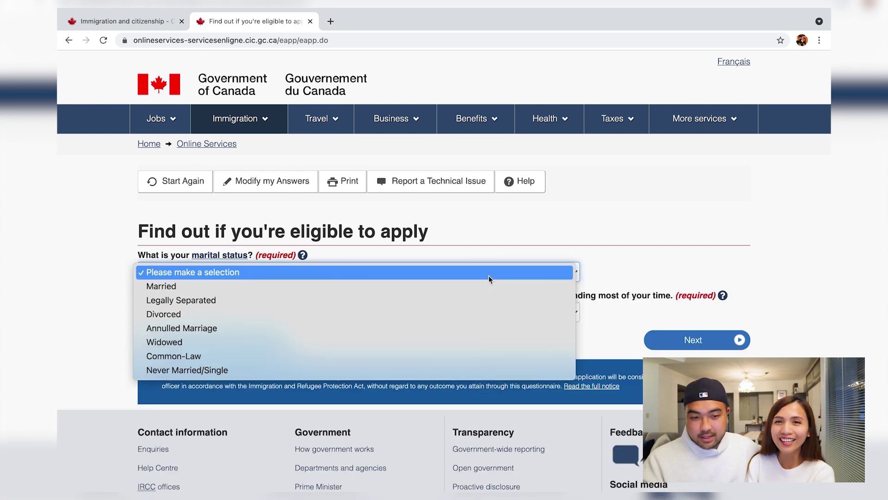
pyautogui.click(423, 370)
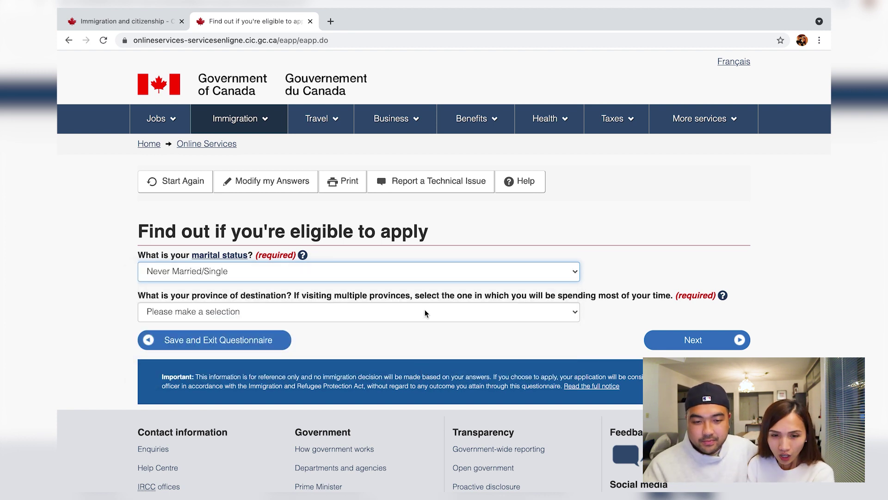
pyautogui.click(426, 312)
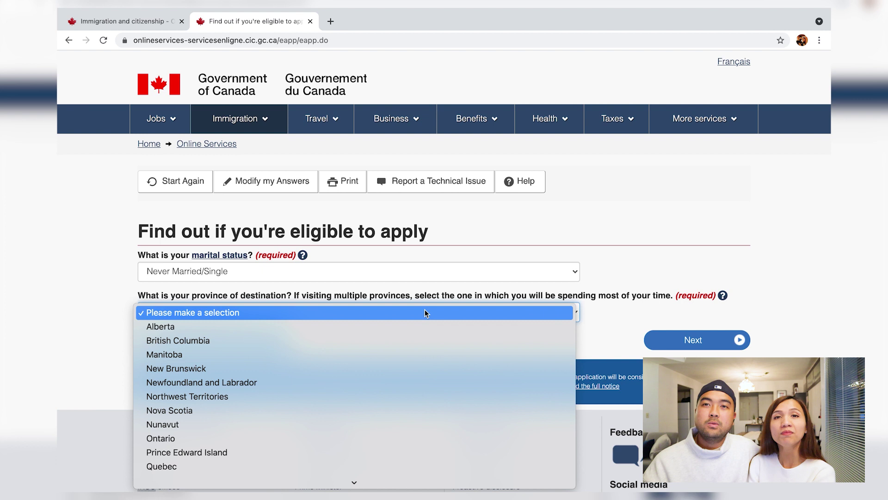
pyautogui.click(411, 340)
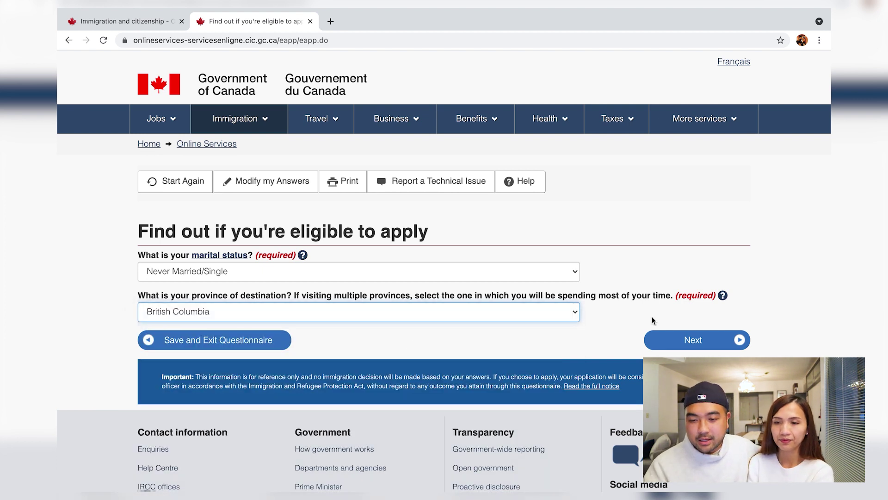
pyautogui.click(678, 337)
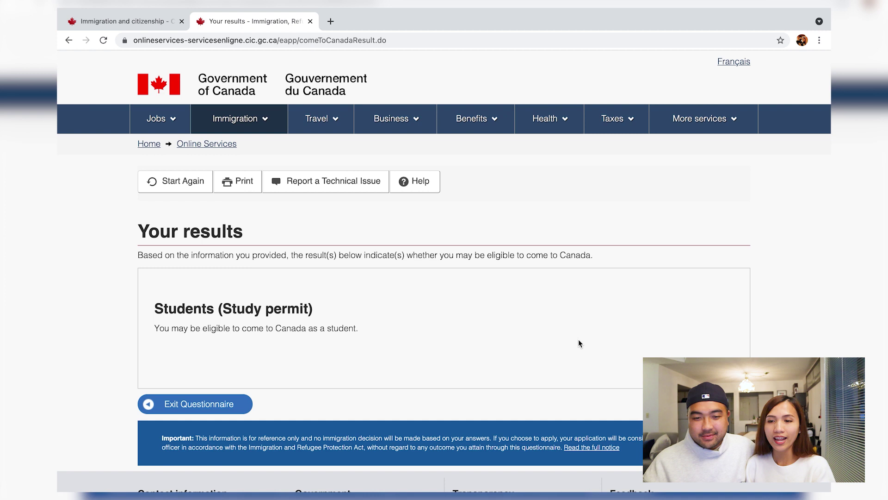
# Continue past the Study permit results and the personal checklist introduction.
pyautogui.click(669, 372)
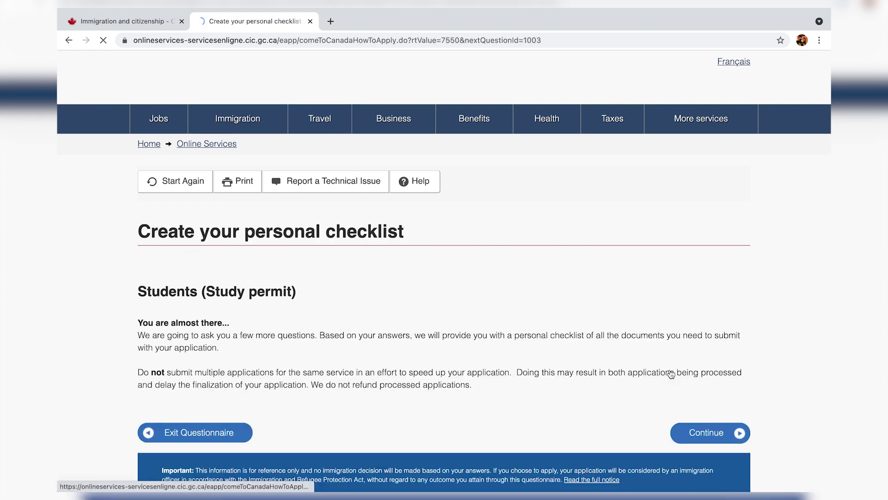
pyautogui.click(703, 433)
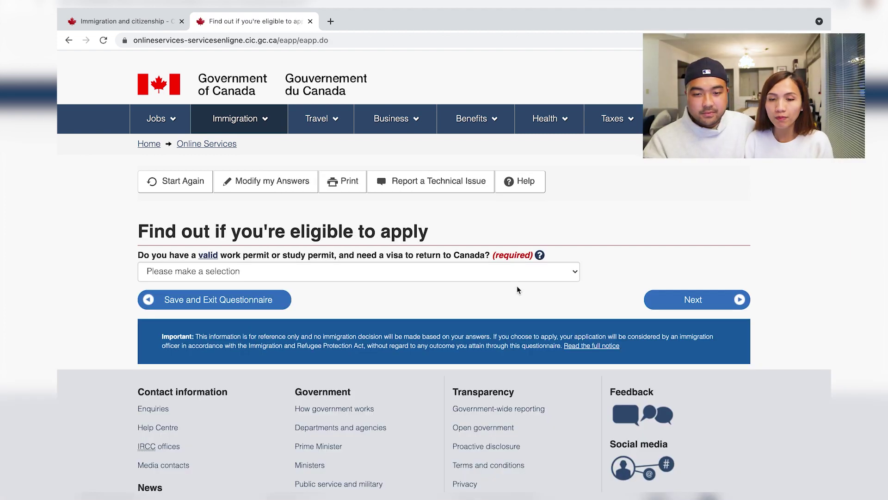
# Answer No to holding a valid work or study permit and move on.
pyautogui.click(501, 275)
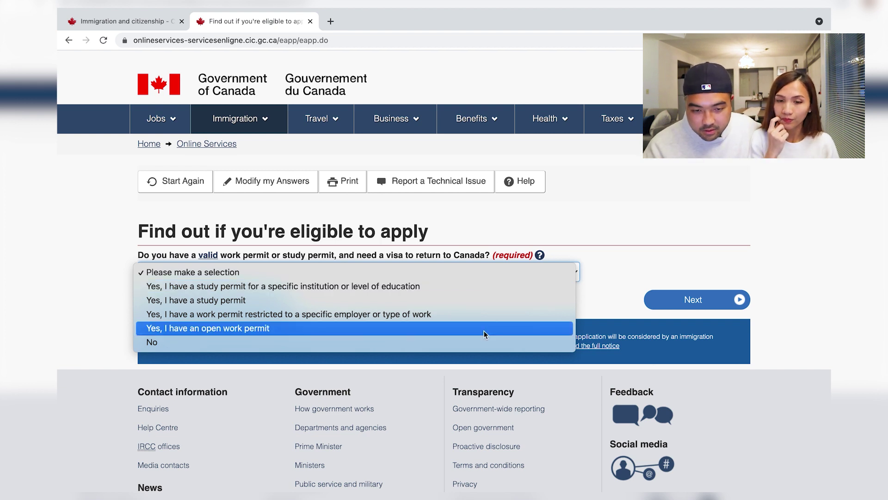
pyautogui.click(482, 342)
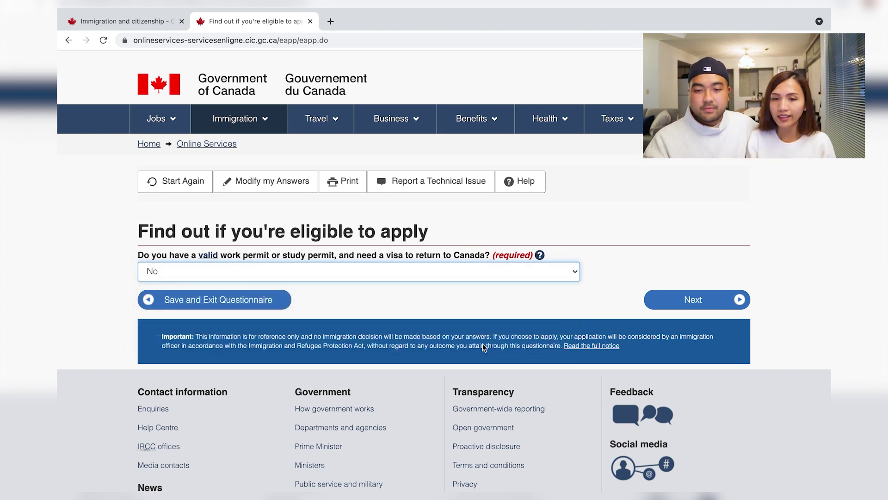
pyautogui.click(665, 304)
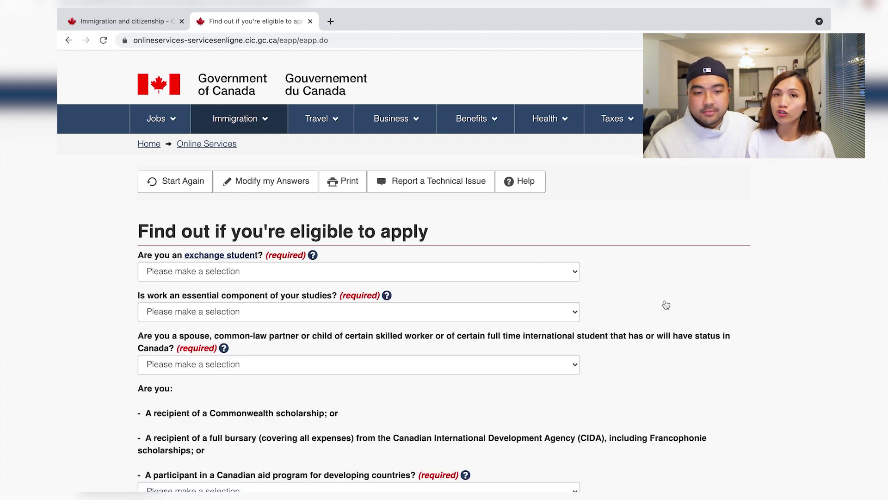
# Answer exchange student No, work essential to studies Yes, spouse/partner No, Canadian aid program No.
pyautogui.click(552, 274)
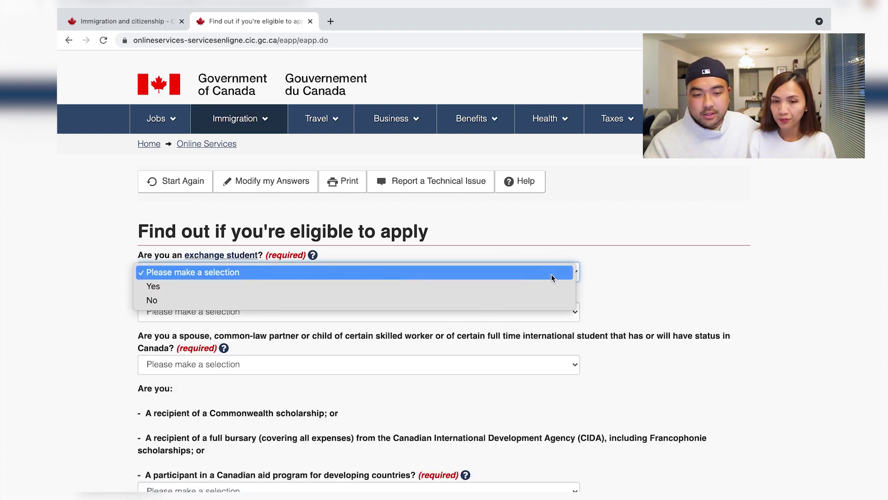
pyautogui.click(489, 300)
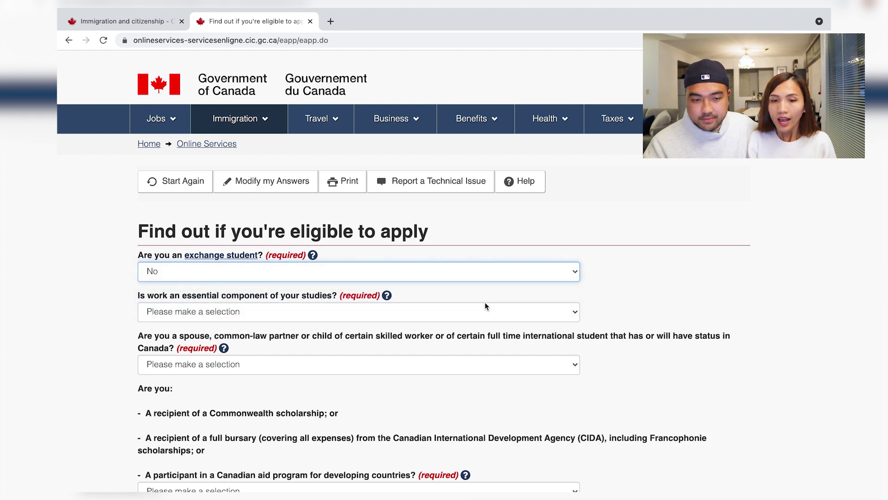
pyautogui.click(455, 320)
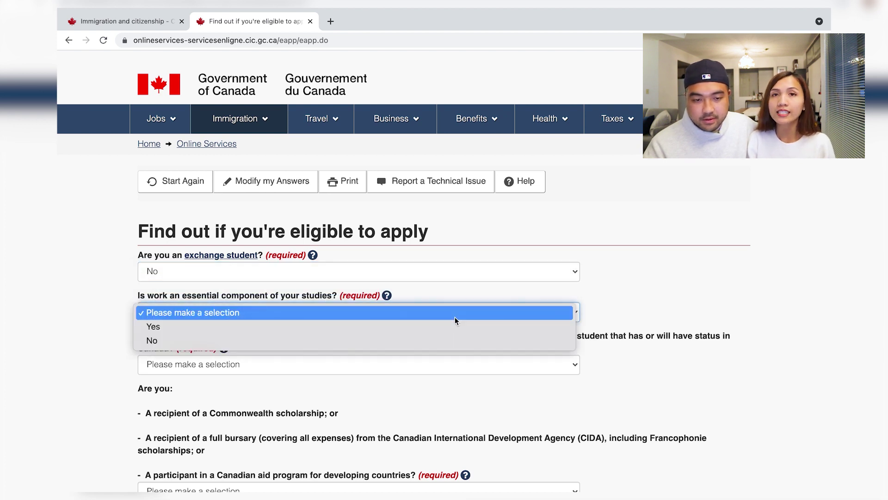
pyautogui.click(448, 326)
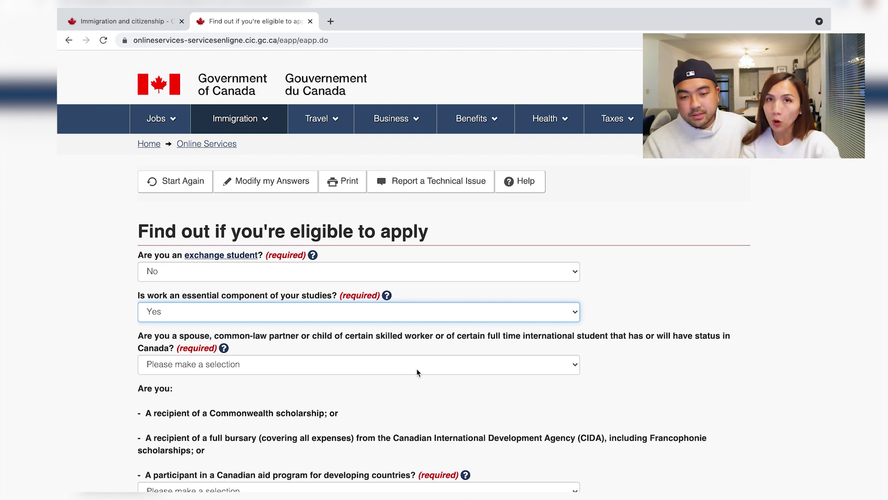
pyautogui.click(416, 368)
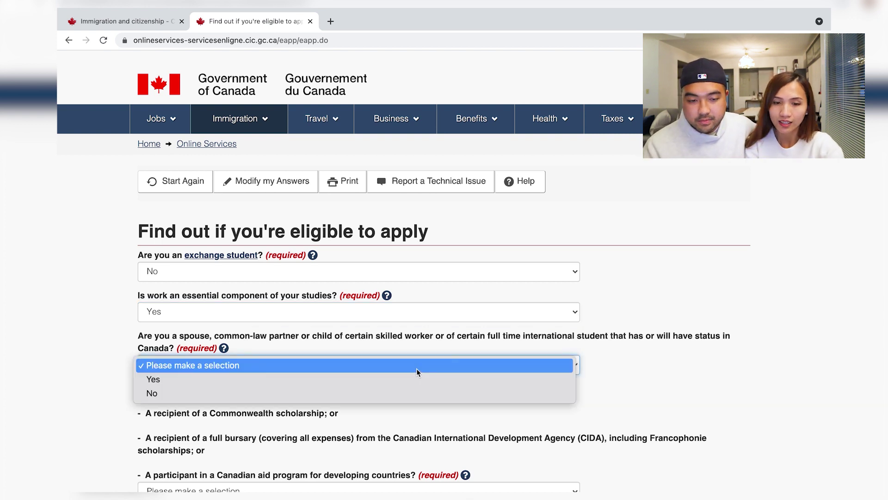
pyautogui.click(387, 396)
pyautogui.scroll(-1, 387, 397)
pyautogui.scroll(-5, 387, 399)
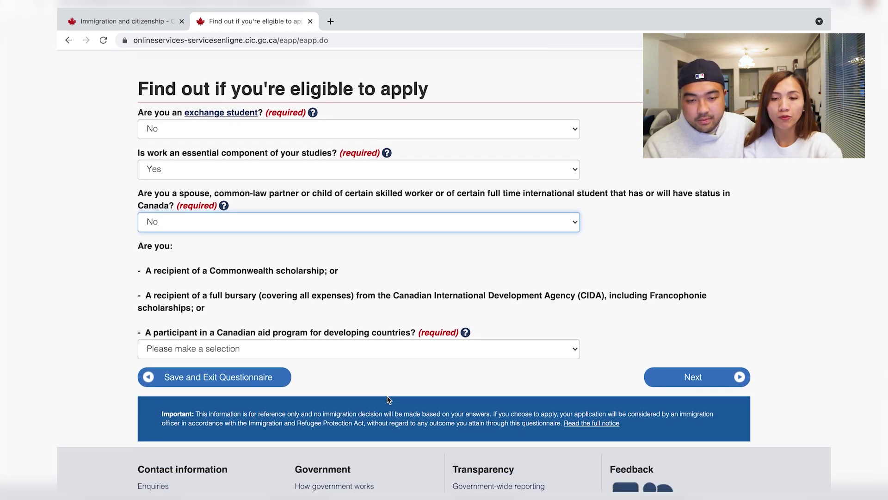
pyautogui.click(457, 350)
pyautogui.click(431, 378)
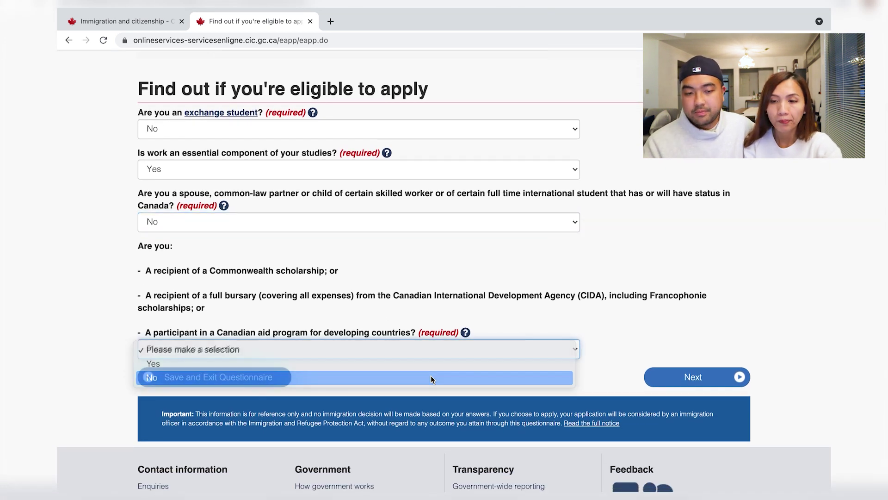
pyautogui.click(683, 375)
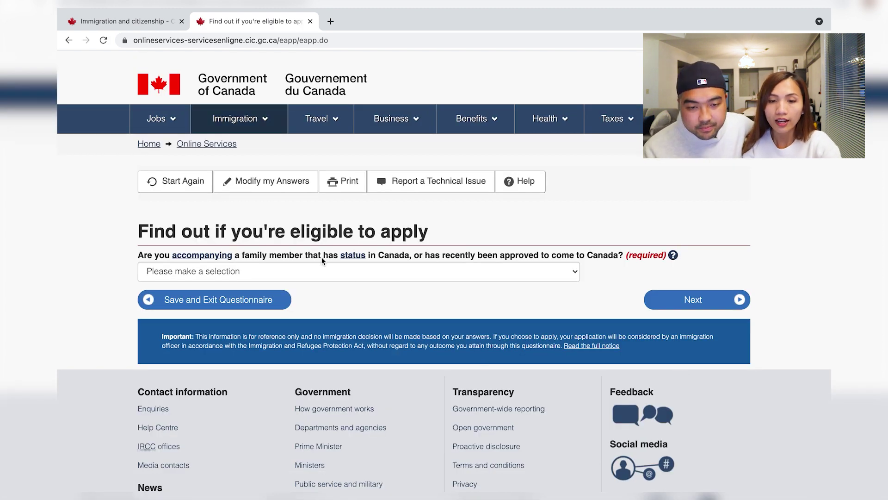
# Answer No to accompanying a family member and to the criminal-offence question.
pyautogui.click(322, 275)
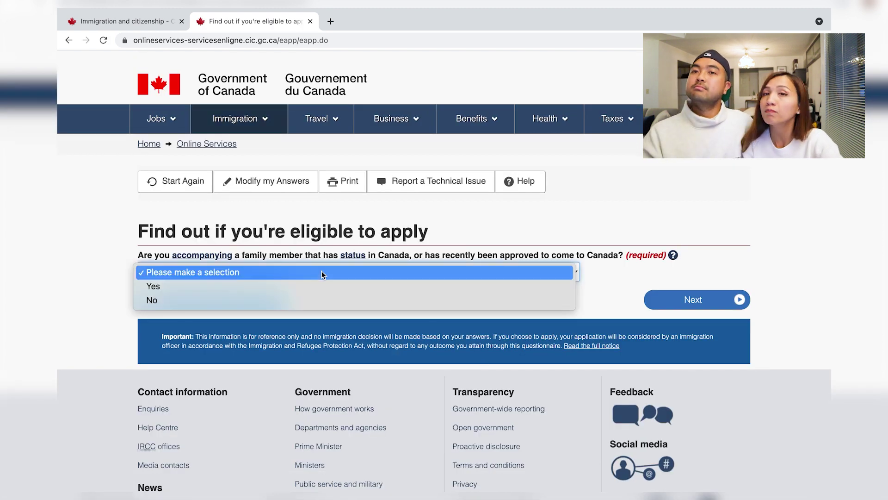
pyautogui.click(311, 296)
pyautogui.click(700, 301)
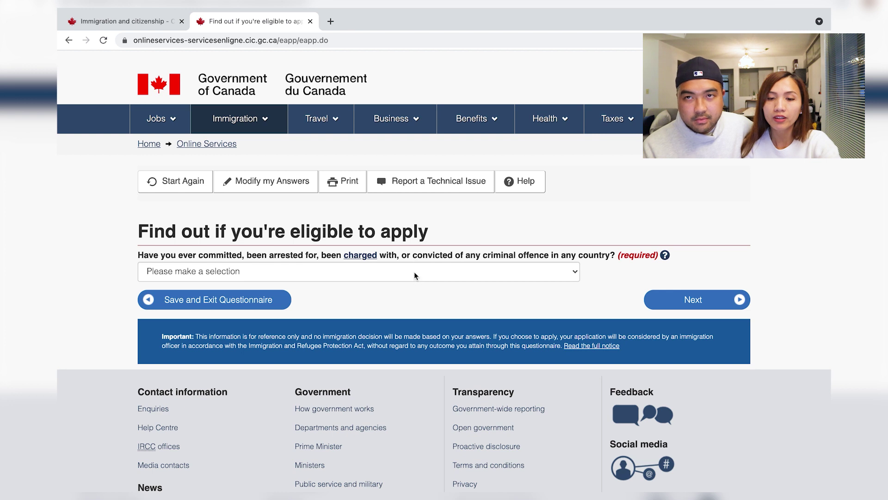
pyautogui.click(413, 272)
pyautogui.click(415, 298)
pyautogui.click(679, 297)
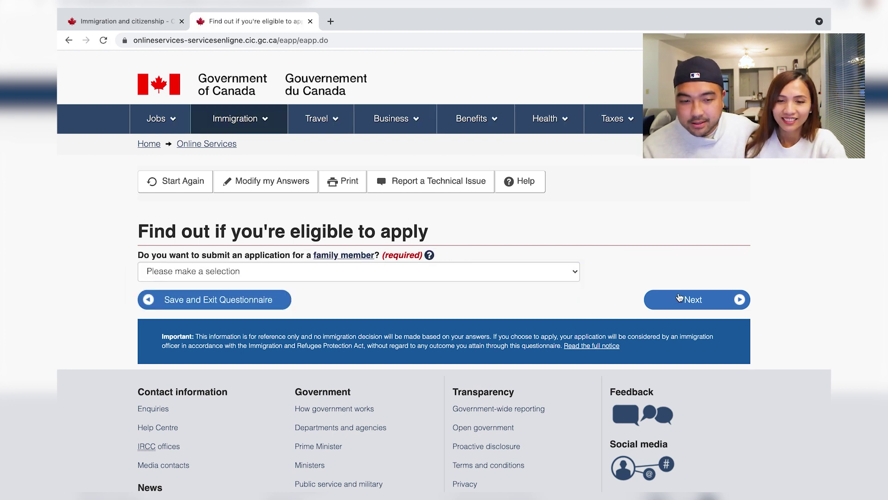
# Answer No to applying for a family member and to giving someone application access.
pyautogui.click(476, 273)
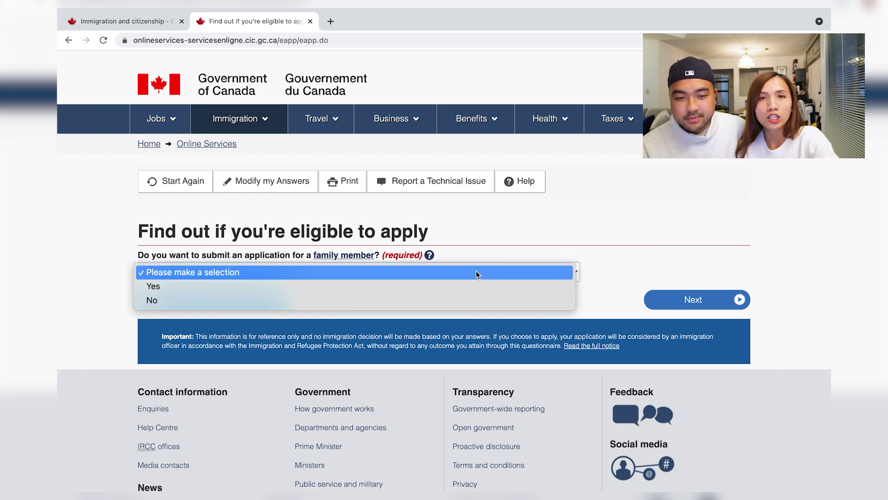
pyautogui.click(442, 306)
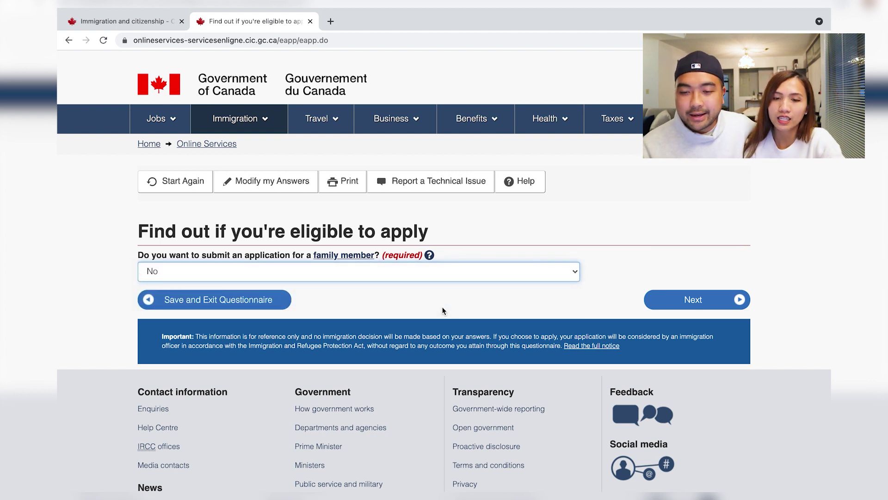
pyautogui.click(714, 300)
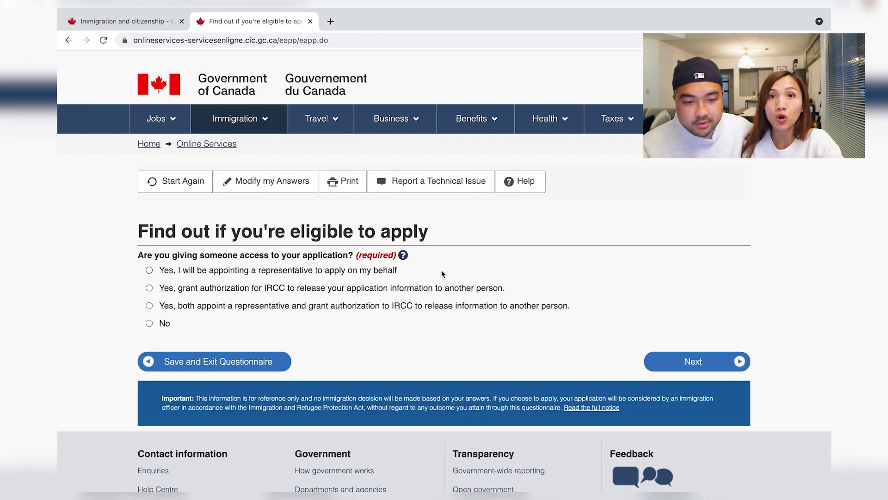
pyautogui.click(149, 323)
pyautogui.click(707, 362)
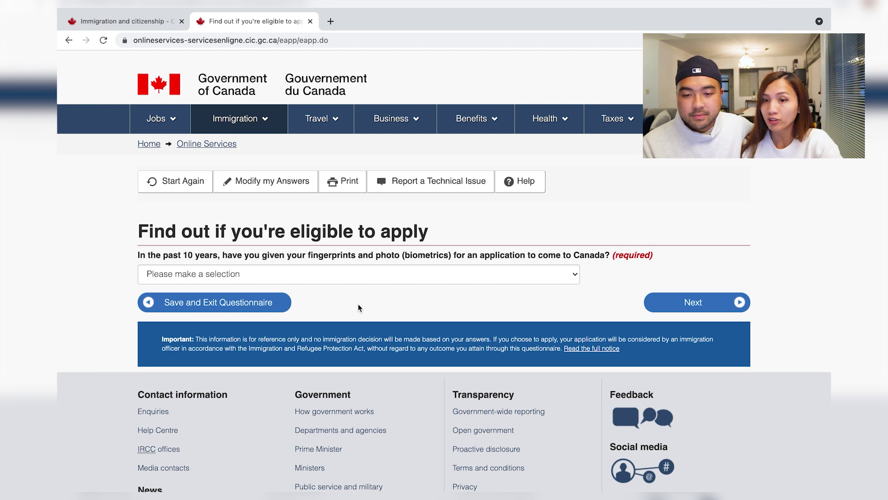
# Answer No to previous biometrics and state that the application fees will be paid.
pyautogui.click(414, 275)
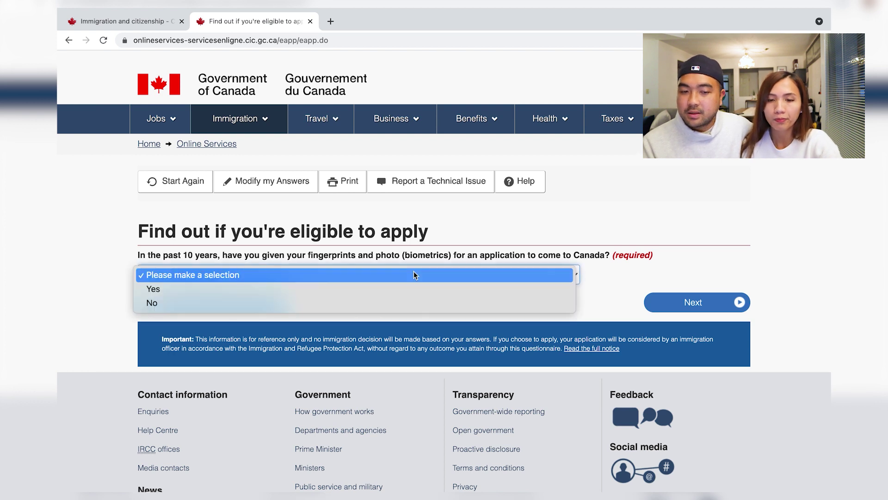
pyautogui.click(378, 315)
pyautogui.click(664, 308)
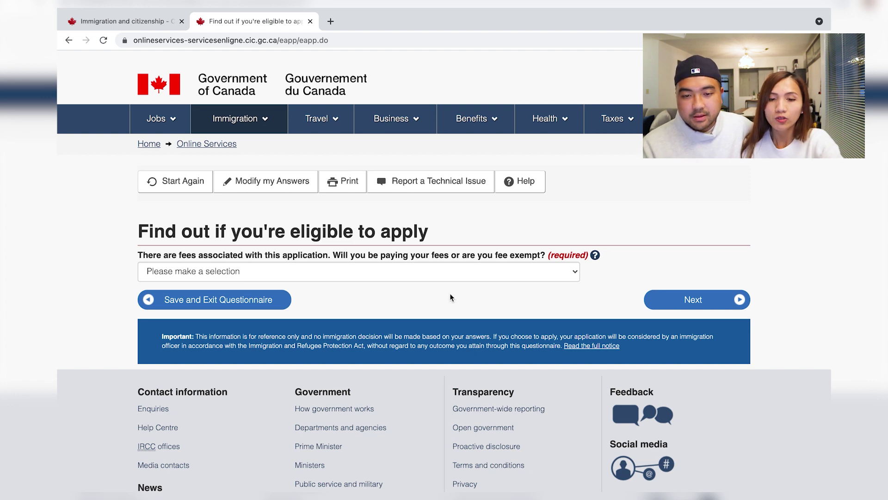
pyautogui.click(475, 277)
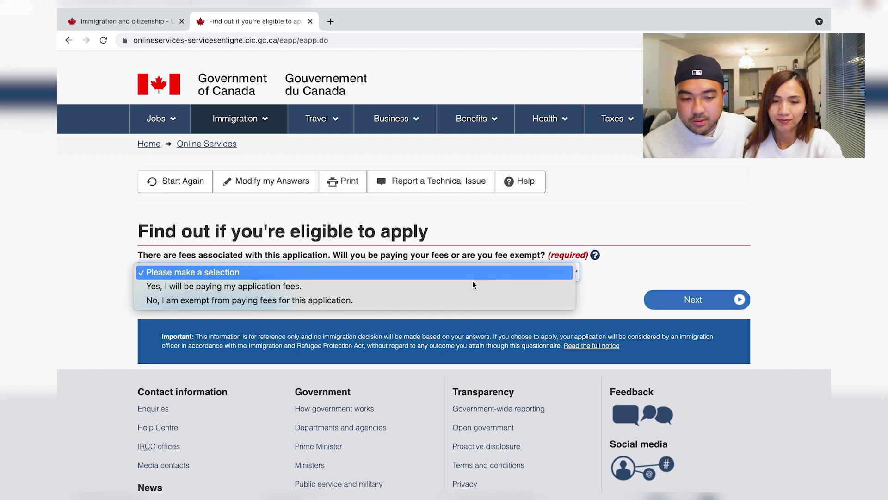
pyautogui.click(455, 287)
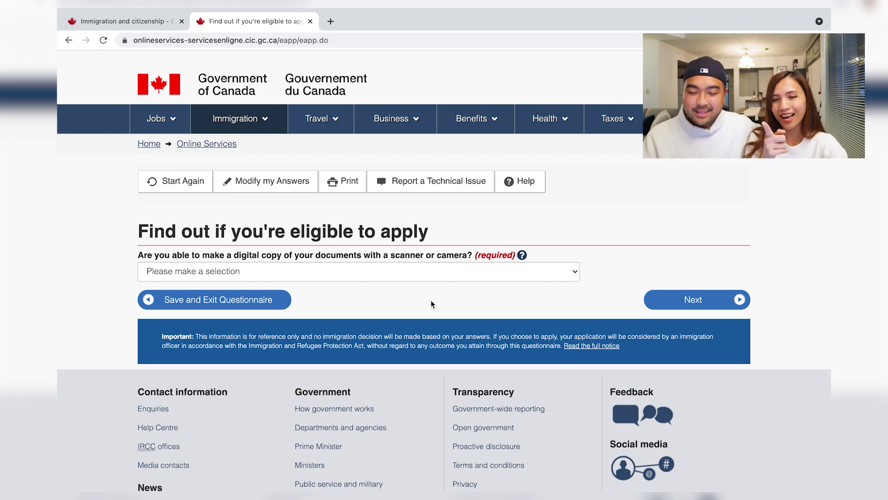
# Answer Yes to making digital copies and paying fees online, reaching the answer review.
pyautogui.click(464, 276)
pyautogui.click(438, 287)
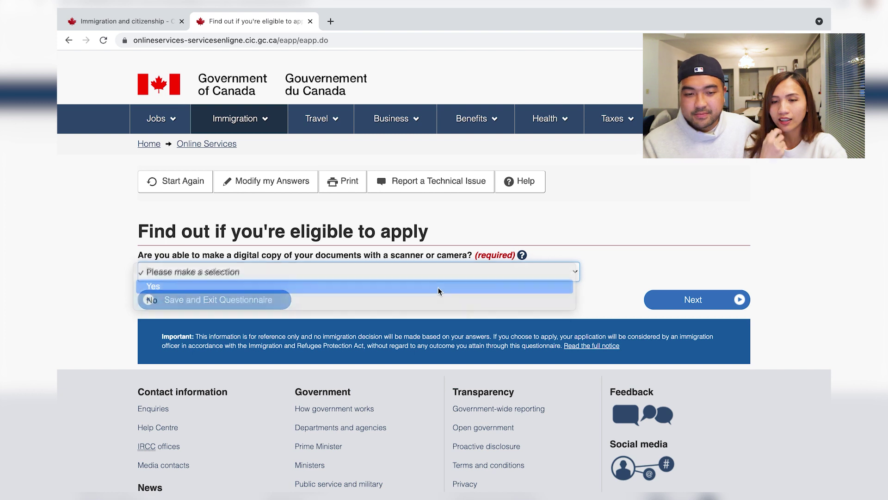
pyautogui.click(672, 301)
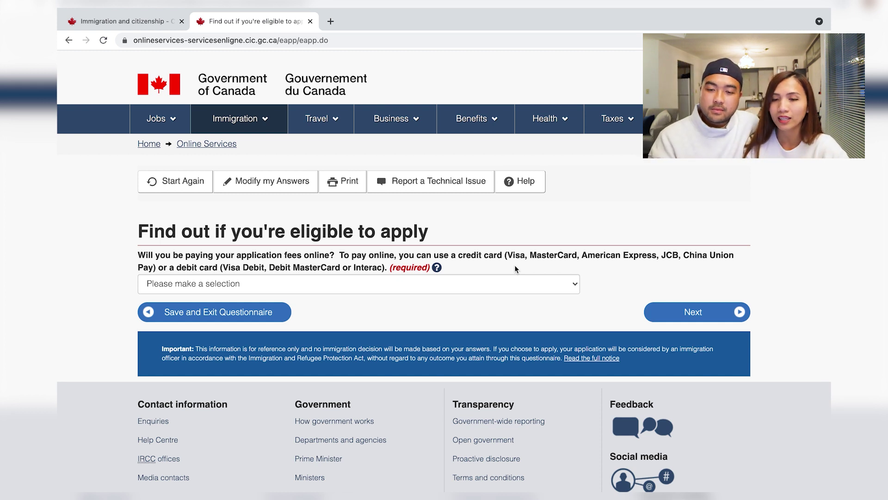
pyautogui.click(490, 279)
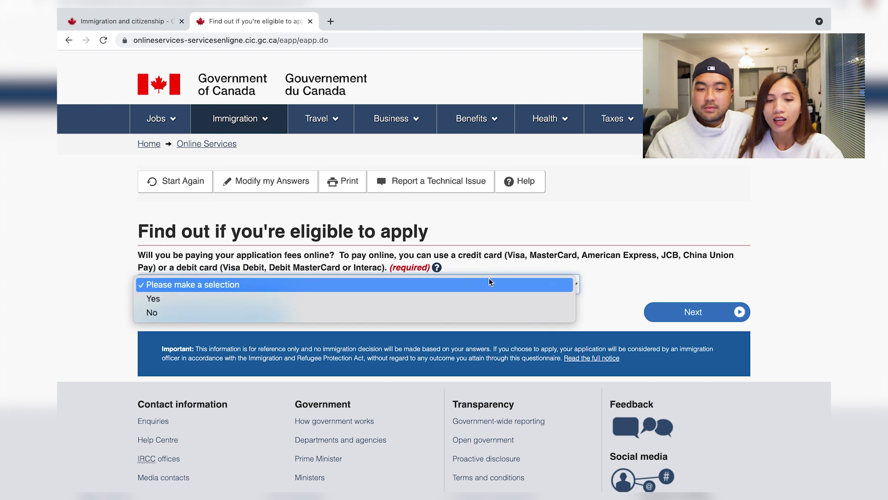
pyautogui.click(373, 300)
pyautogui.click(708, 317)
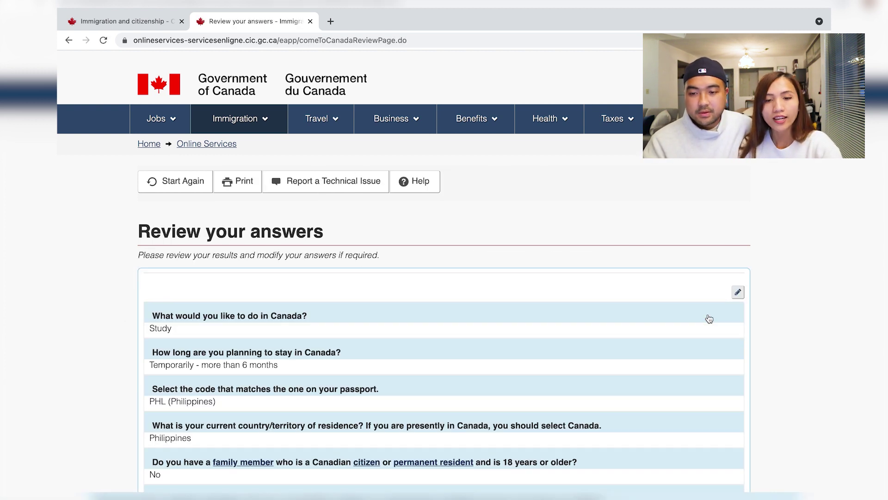
pyautogui.scroll(-3, 709, 318)
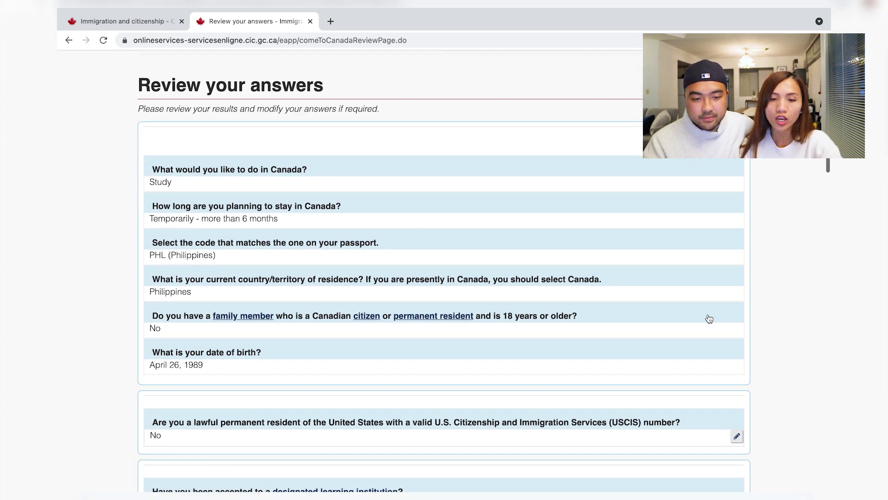
pyautogui.scroll(-6, 709, 318)
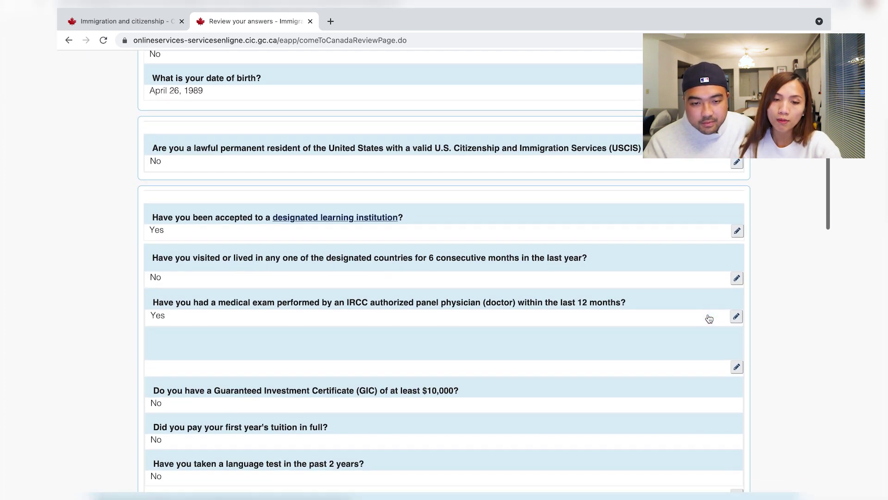
pyautogui.scroll(-5, 709, 318)
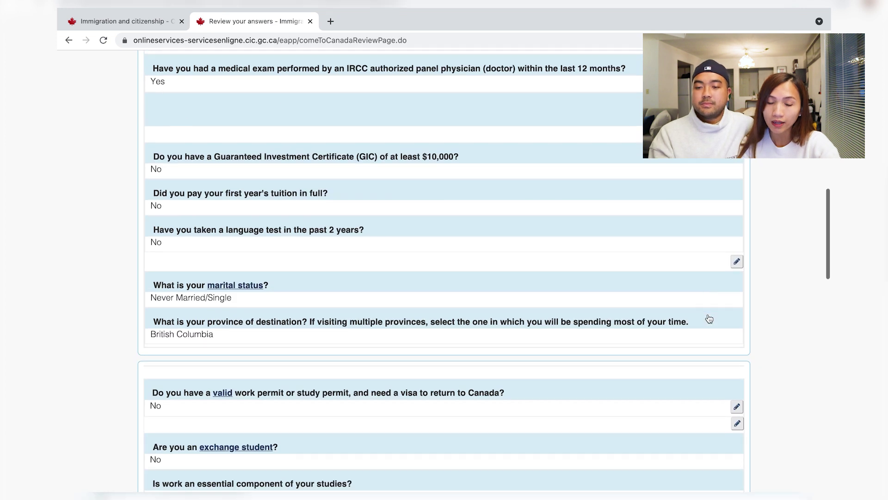
pyautogui.scroll(-9, 709, 319)
pyautogui.scroll(-8, 709, 318)
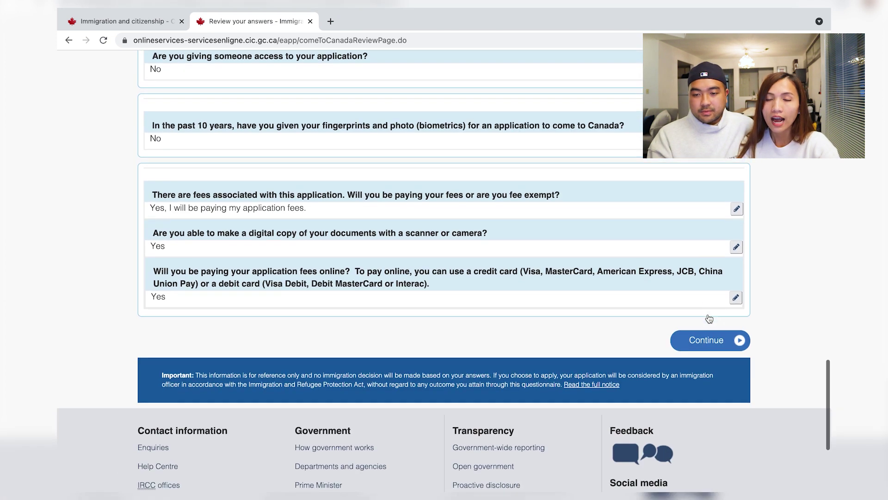
pyautogui.click(727, 343)
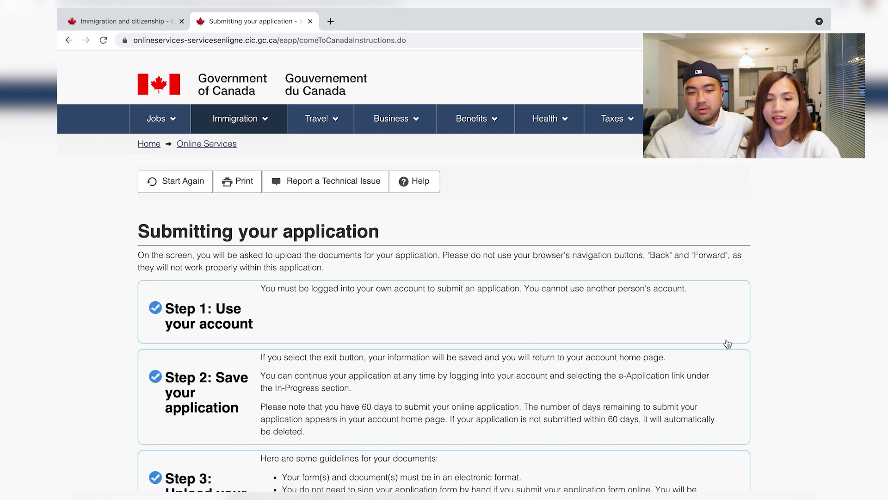
pyautogui.scroll(-2, 727, 343)
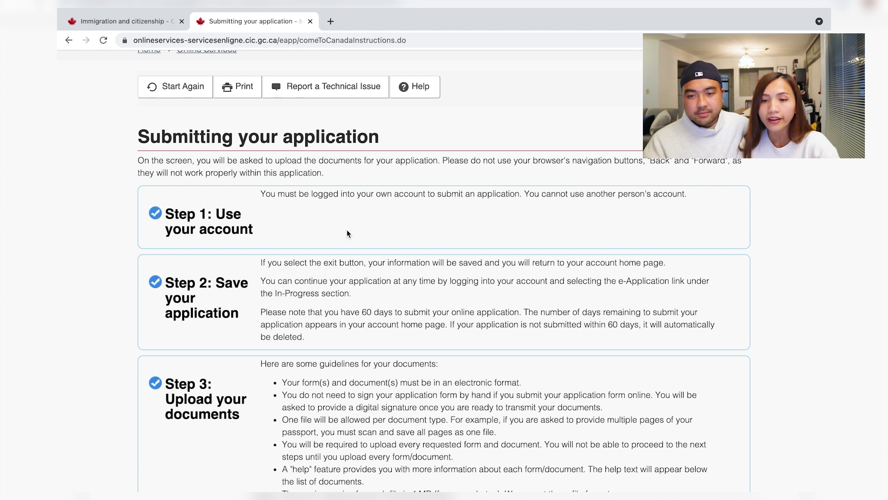
pyautogui.scroll(-2, 379, 379)
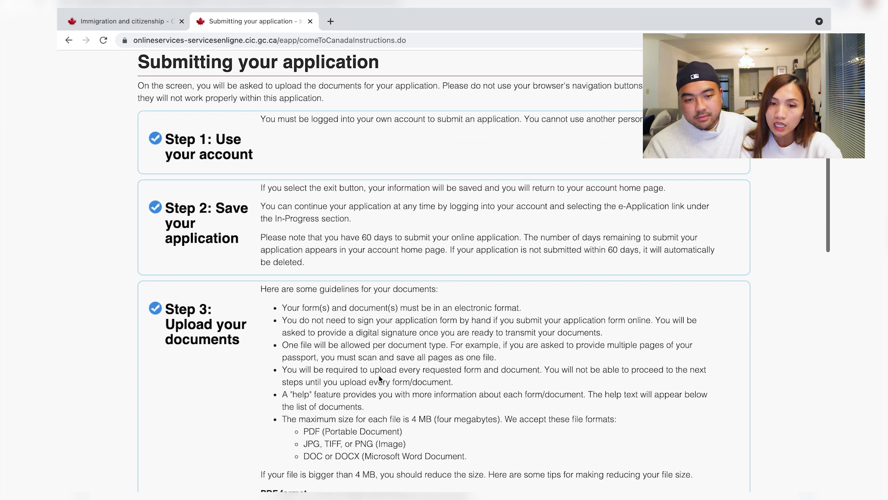
pyautogui.scroll(-4, 315, 325)
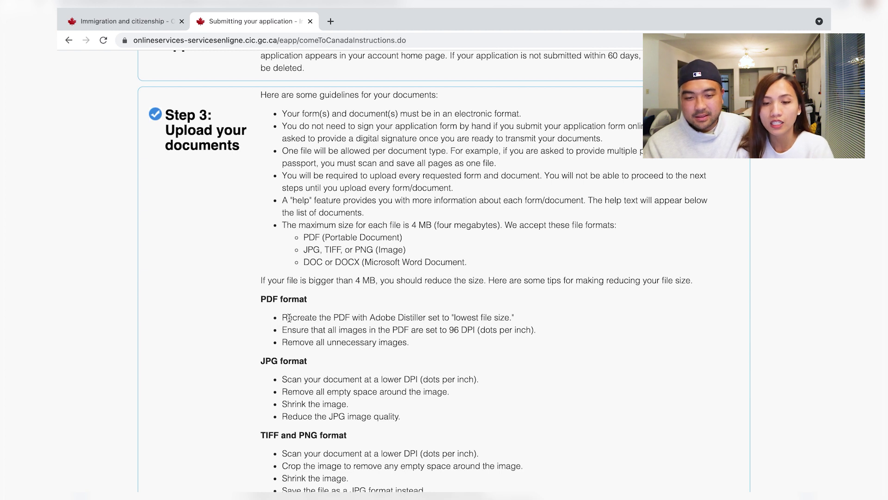
pyautogui.moveTo(304, 235); pyautogui.dragTo(320, 235)
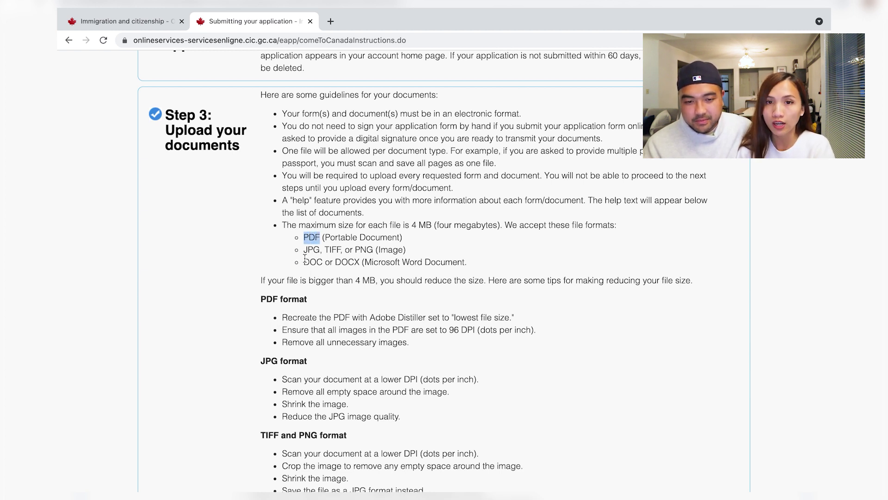
pyautogui.moveTo(304, 250); pyautogui.dragTo(336, 249)
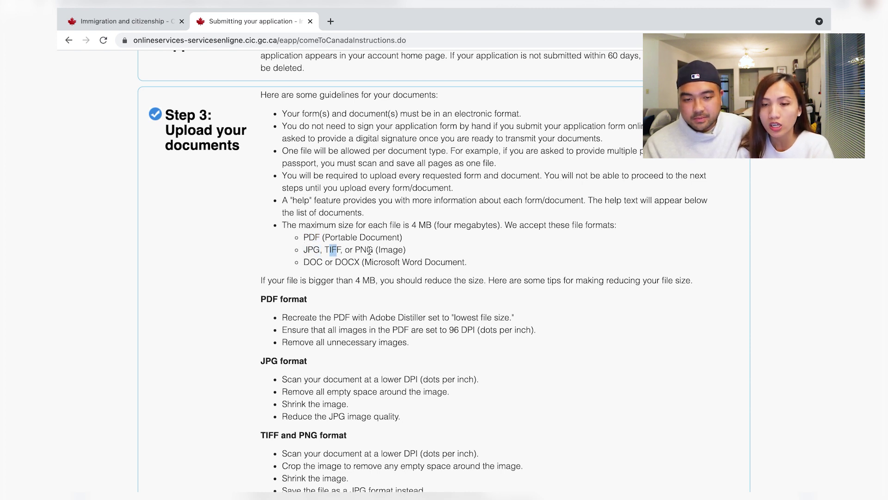
pyautogui.scroll(1, 369, 250)
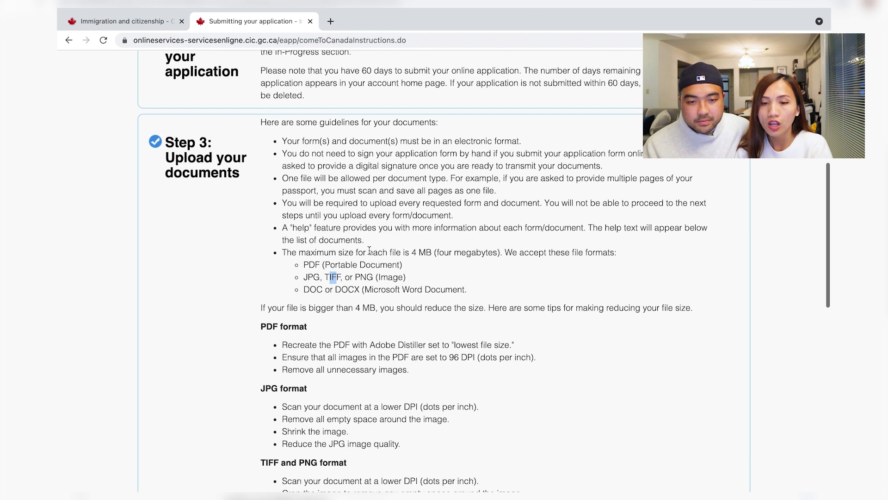
pyautogui.moveTo(411, 252); pyautogui.dragTo(438, 252)
pyautogui.scroll(-2, 381, 260)
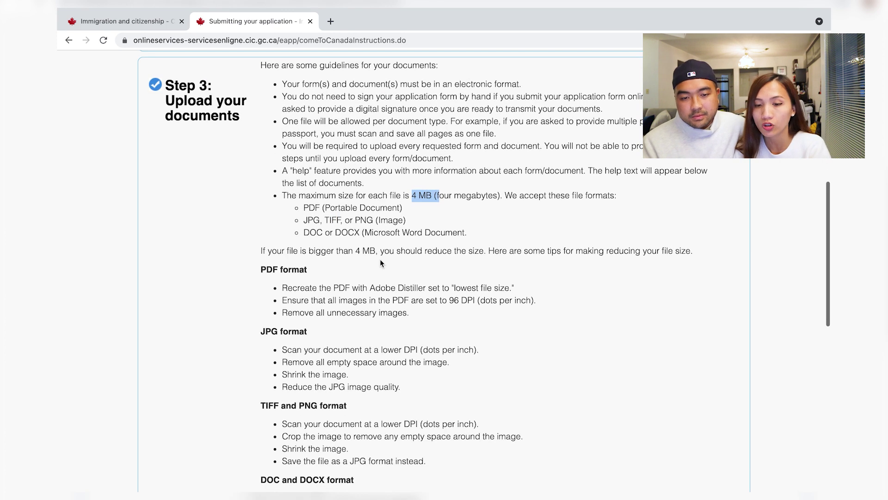
pyautogui.scroll(-2, 381, 263)
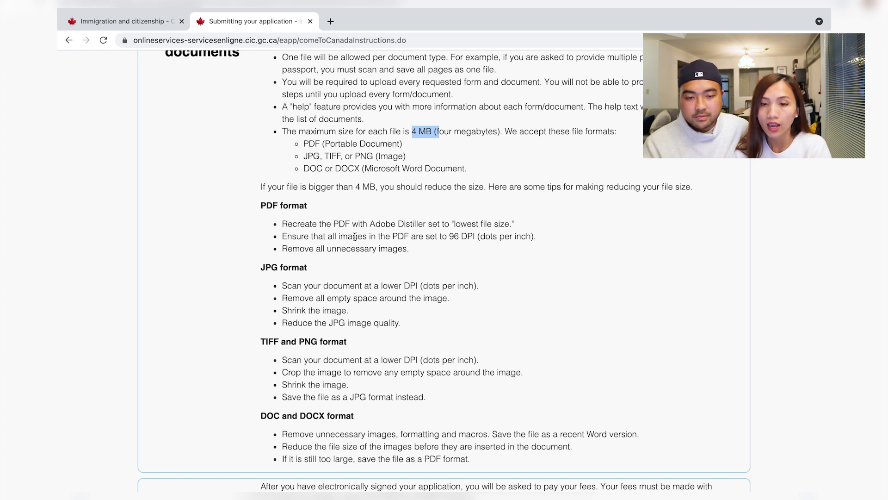
pyautogui.moveTo(449, 237); pyautogui.dragTo(490, 239)
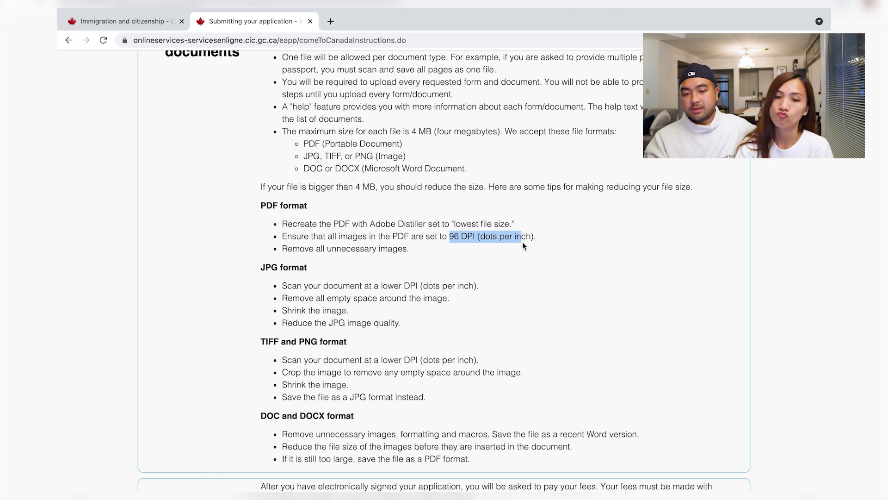
pyautogui.scroll(-5, 523, 241)
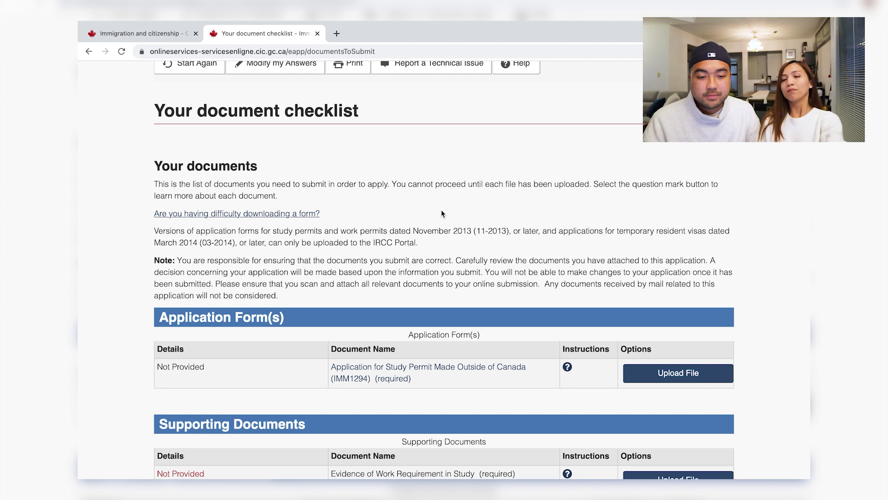
# Scroll through the checklist's IMM1294 form and six supporting documents, all Not Provided.
pyautogui.scroll(-3, 442, 214)
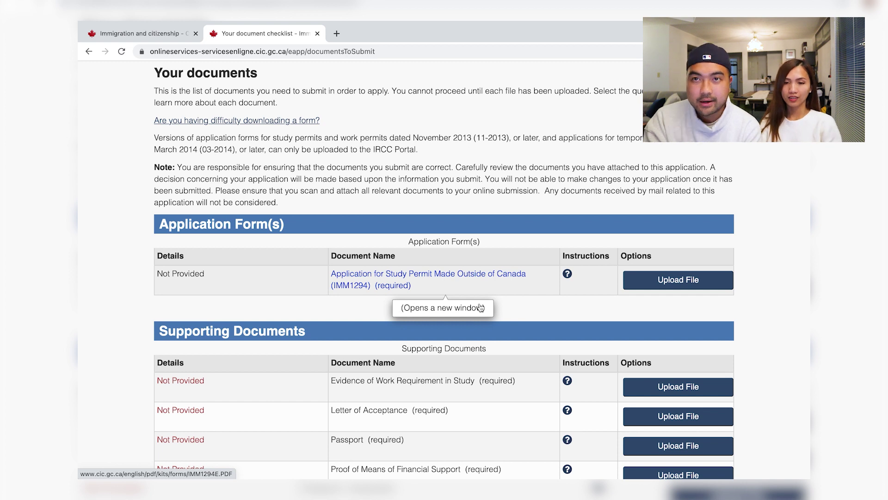
pyautogui.scroll(-4, 532, 319)
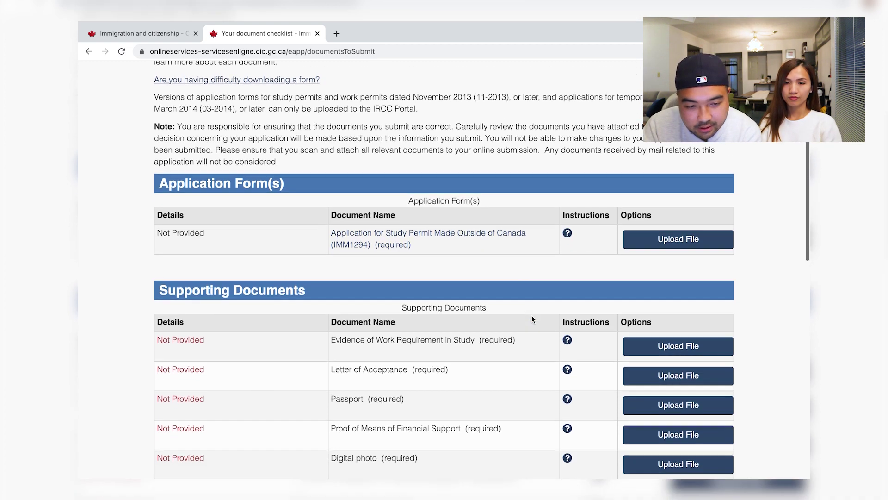
pyautogui.scroll(-2, 532, 318)
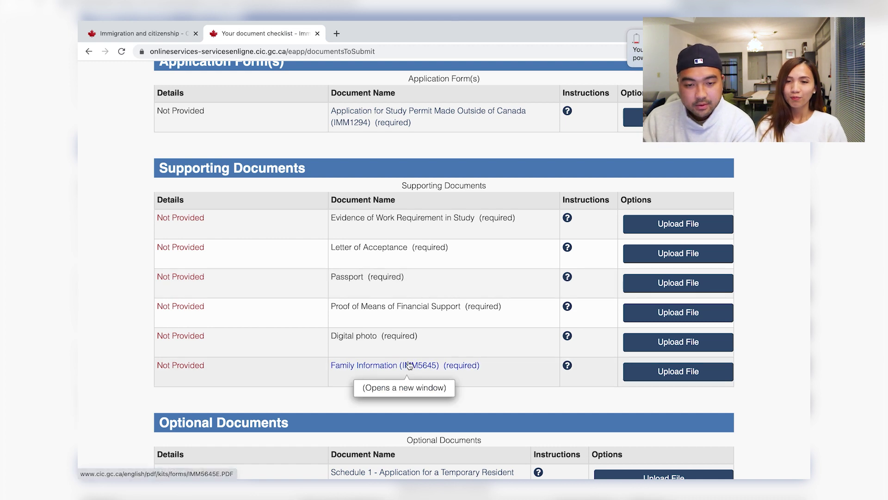
pyautogui.scroll(-2, 407, 366)
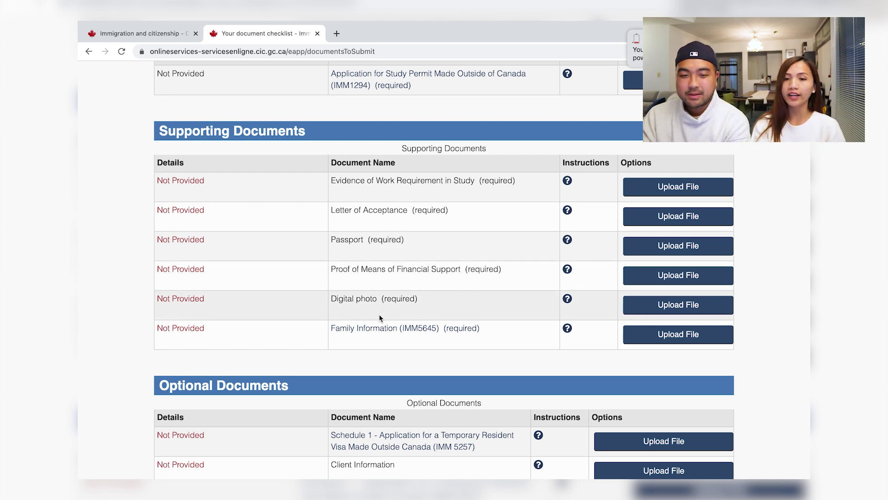
pyautogui.click(567, 298)
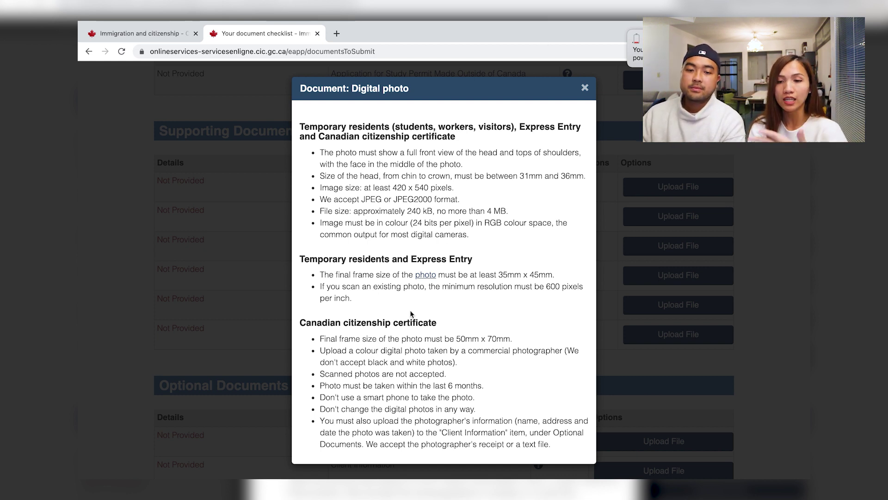
pyautogui.click(585, 88)
pyautogui.scroll(-2, 451, 409)
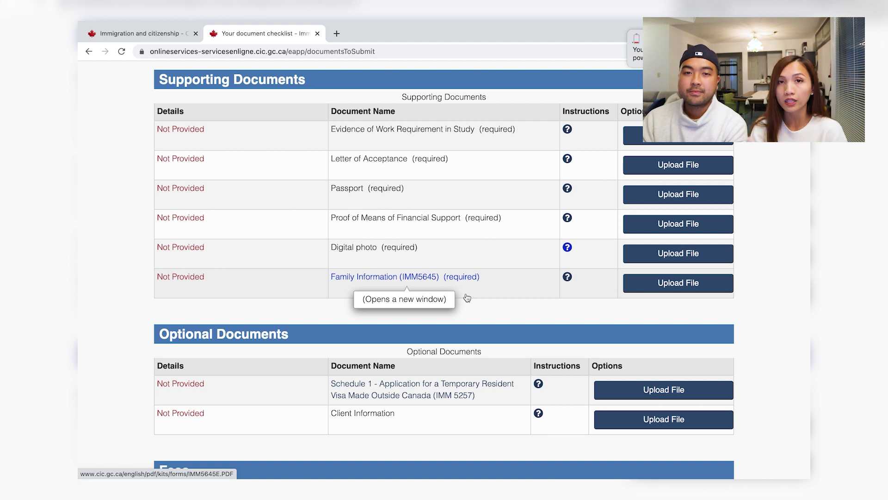
# Scroll down the document checklist to the Fees table.
pyautogui.scroll(-1, 467, 297)
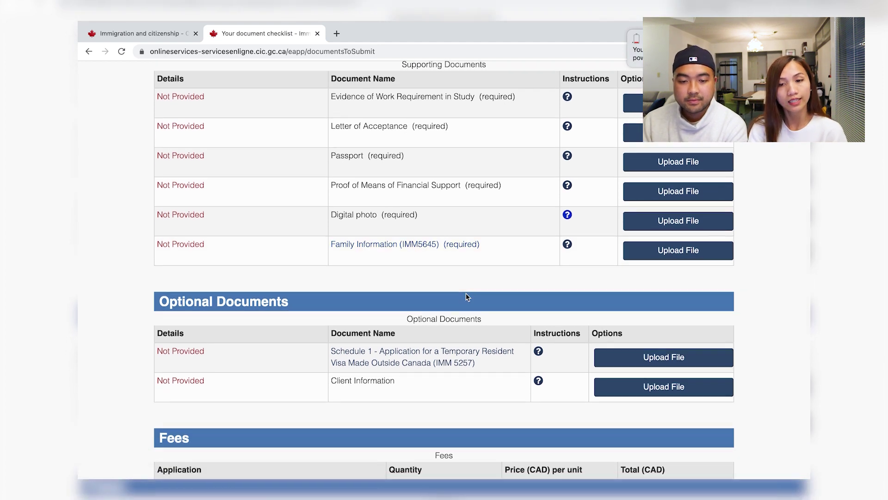
pyautogui.scroll(-2, 447, 292)
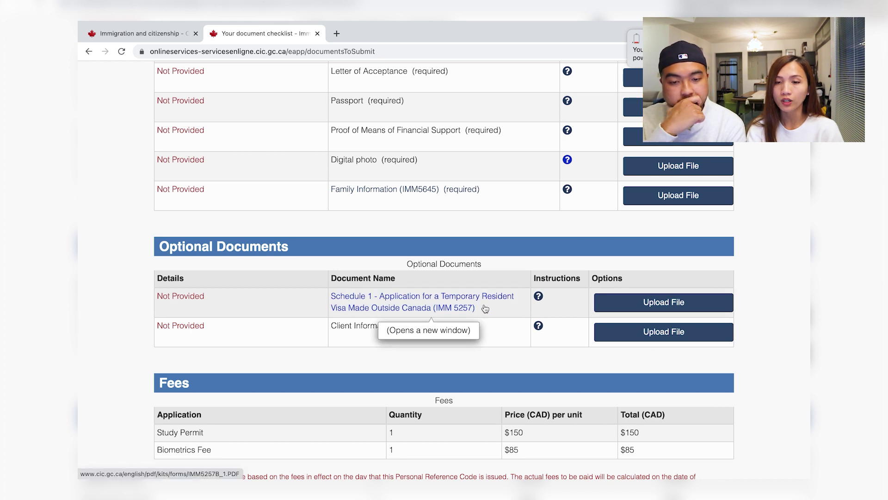
pyautogui.scroll(-1, 422, 329)
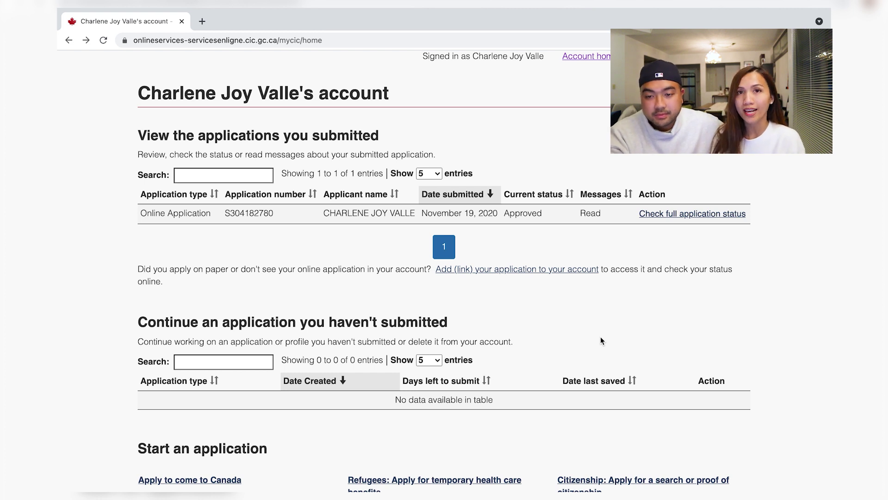
# Open the application's full status and scroll to the Document Status and Messages tables.
pyautogui.scroll(-1, 600, 341)
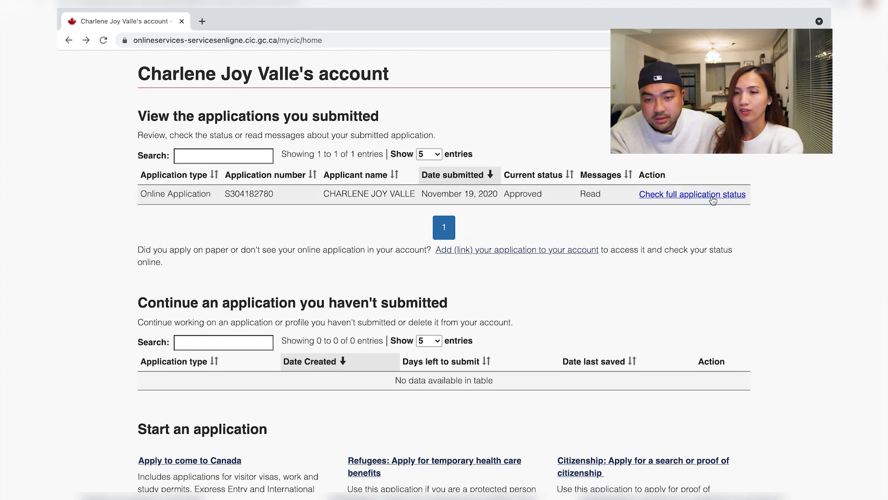
pyautogui.click(712, 196)
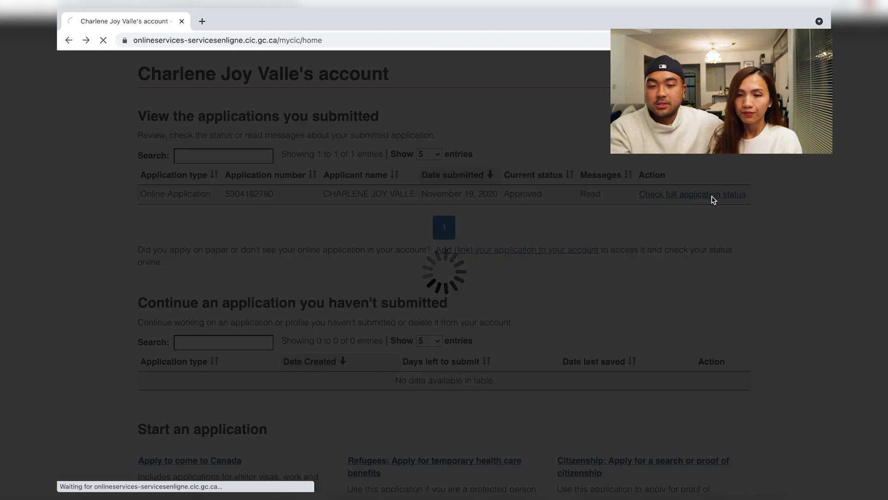
pyautogui.scroll(-3, 582, 273)
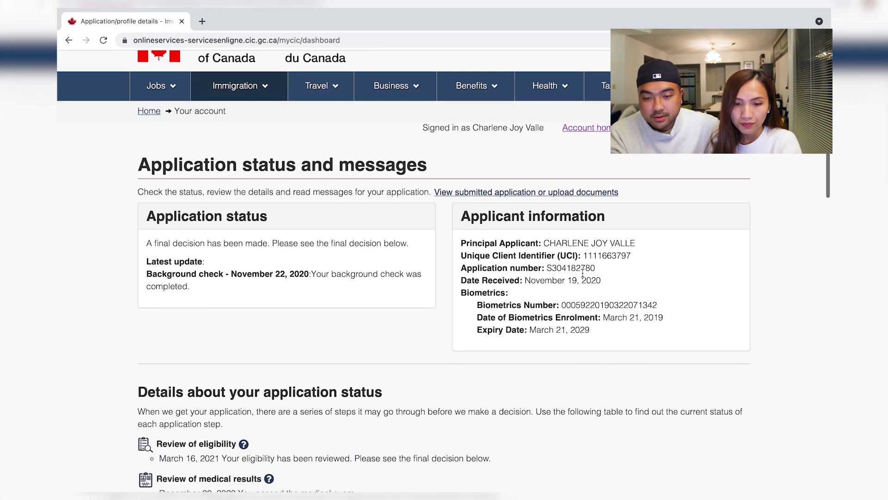
pyautogui.scroll(-8, 583, 262)
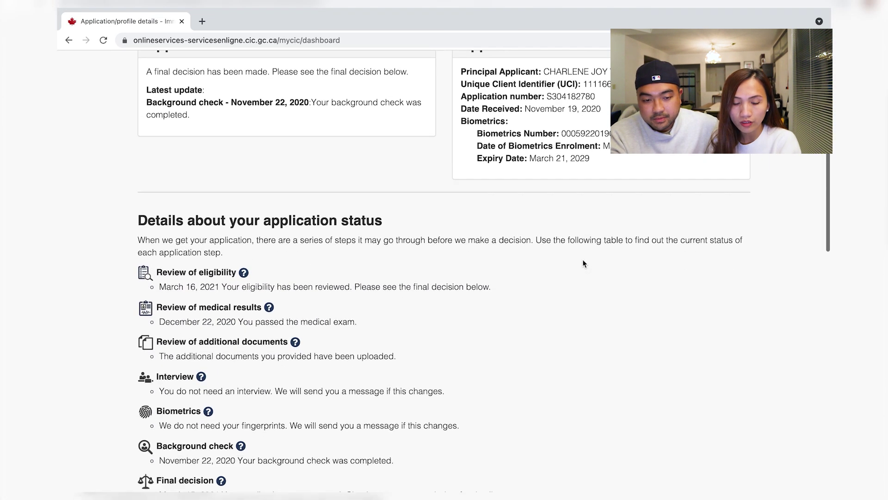
pyautogui.scroll(-3, 582, 262)
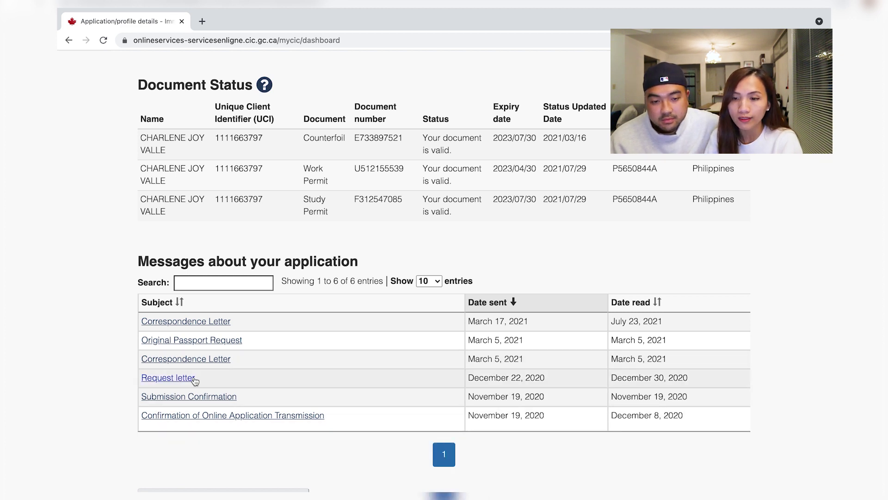
# Open the March 05, 2021 passport Request letter PDF, then return to the status page.
pyautogui.click(161, 381)
pyautogui.click(106, 476)
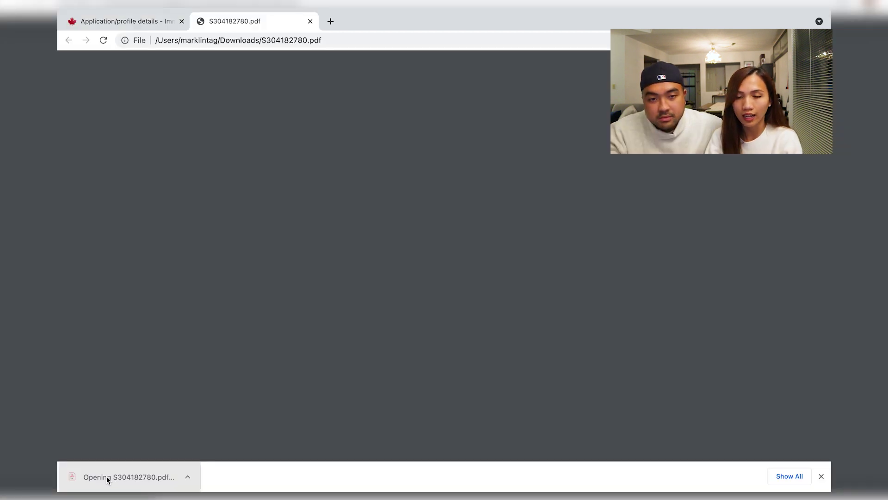
pyautogui.scroll(-1, 379, 274)
pyautogui.scroll(-1, 381, 276)
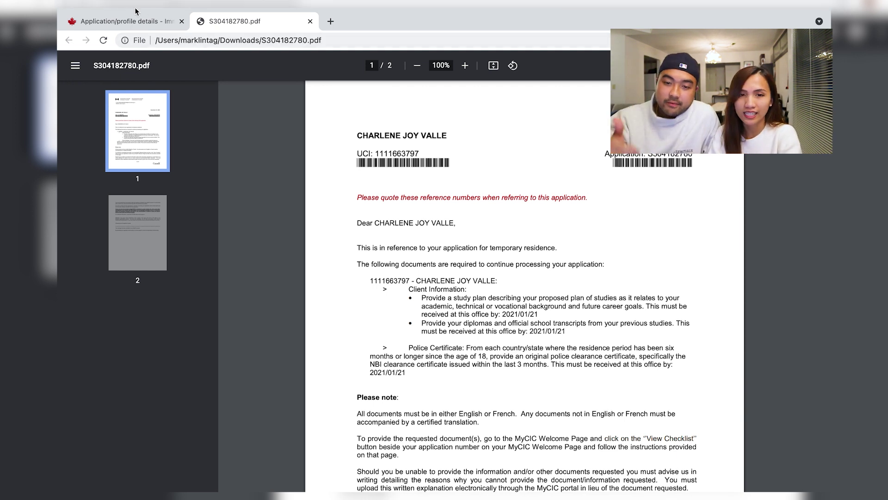
pyautogui.click(124, 19)
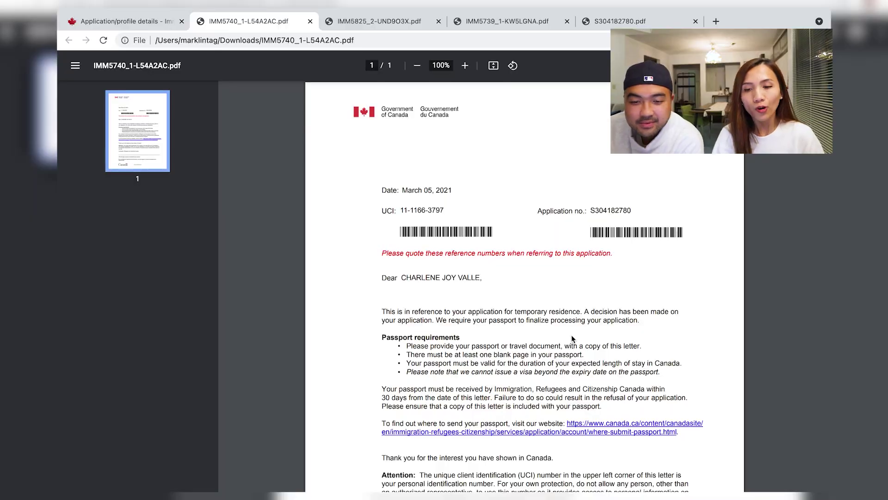
pyautogui.scroll(-2, 572, 338)
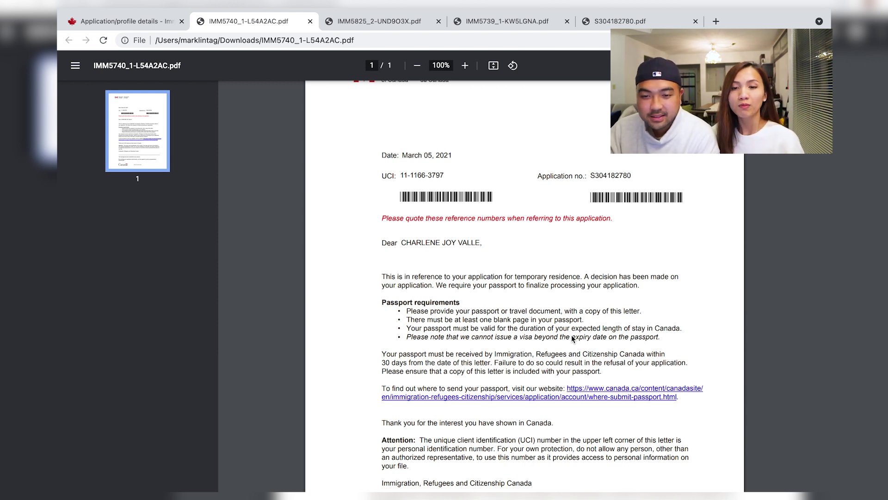
# Download the March 17, 2021 Correspondence Letter and open it as the IMM5813 PDF.
pyautogui.scroll(-1, 573, 339)
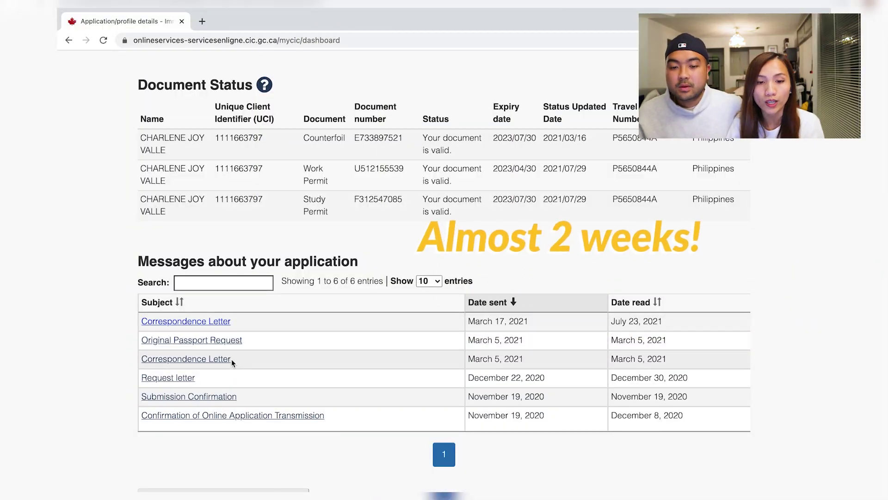
pyautogui.click(211, 321)
pyautogui.click(112, 481)
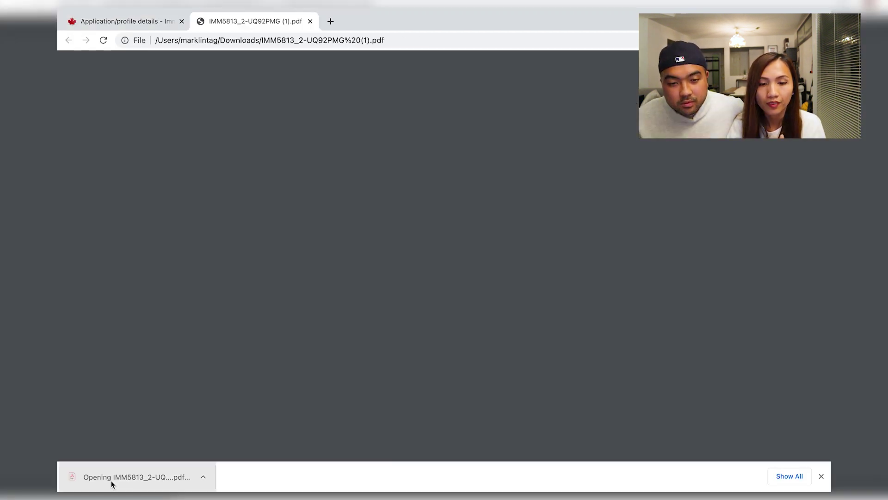